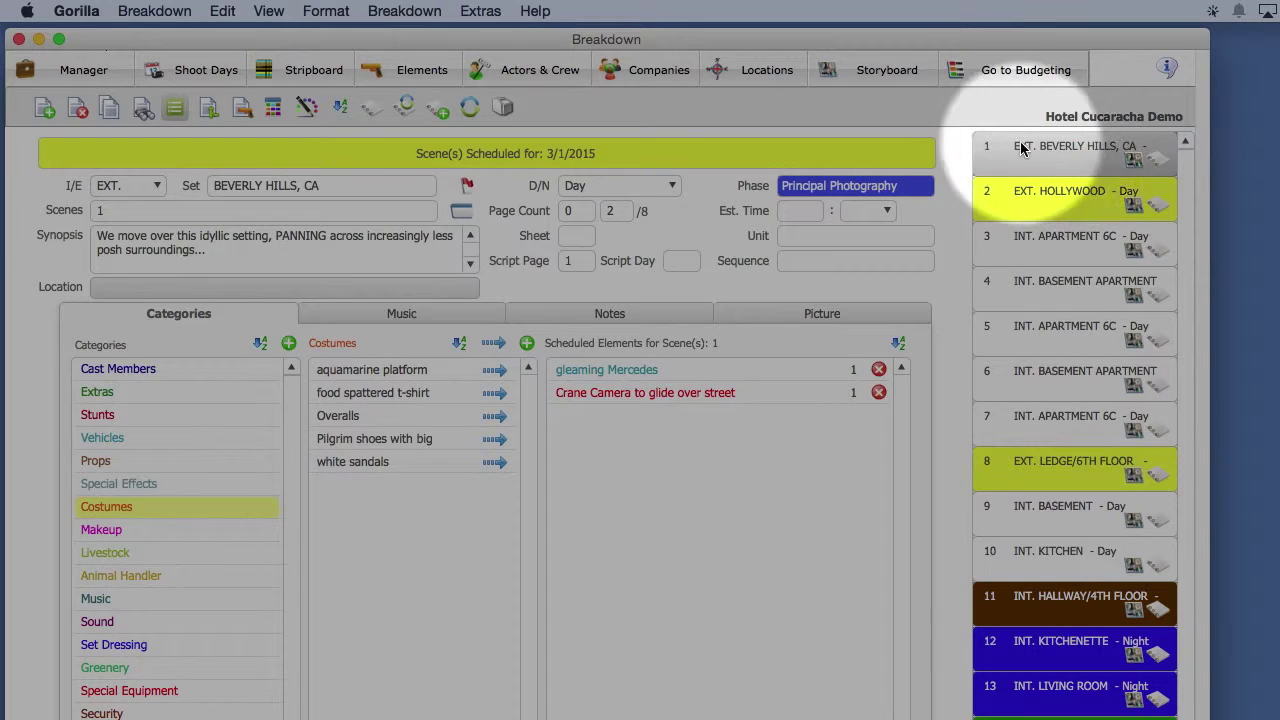
Open the breakdown sheet for scene 1, EXT. BEVERLY HILLS, CA.
click(1021, 148)
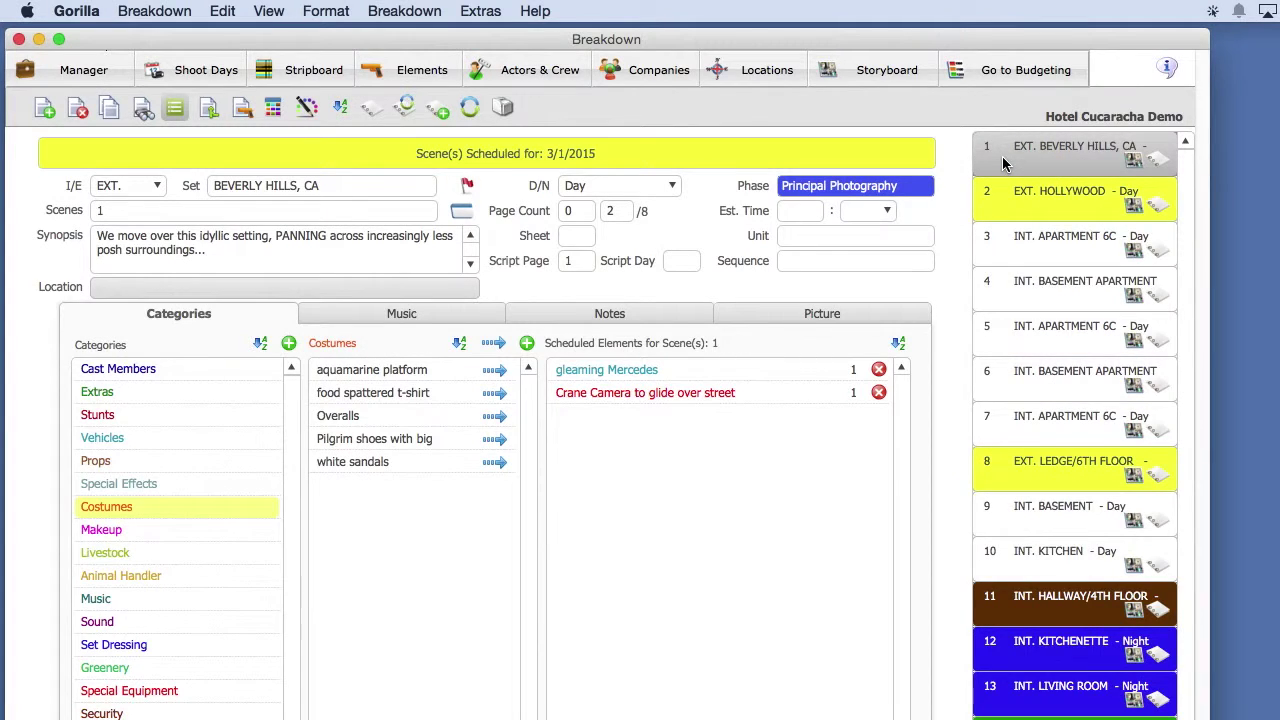
click(1003, 165)
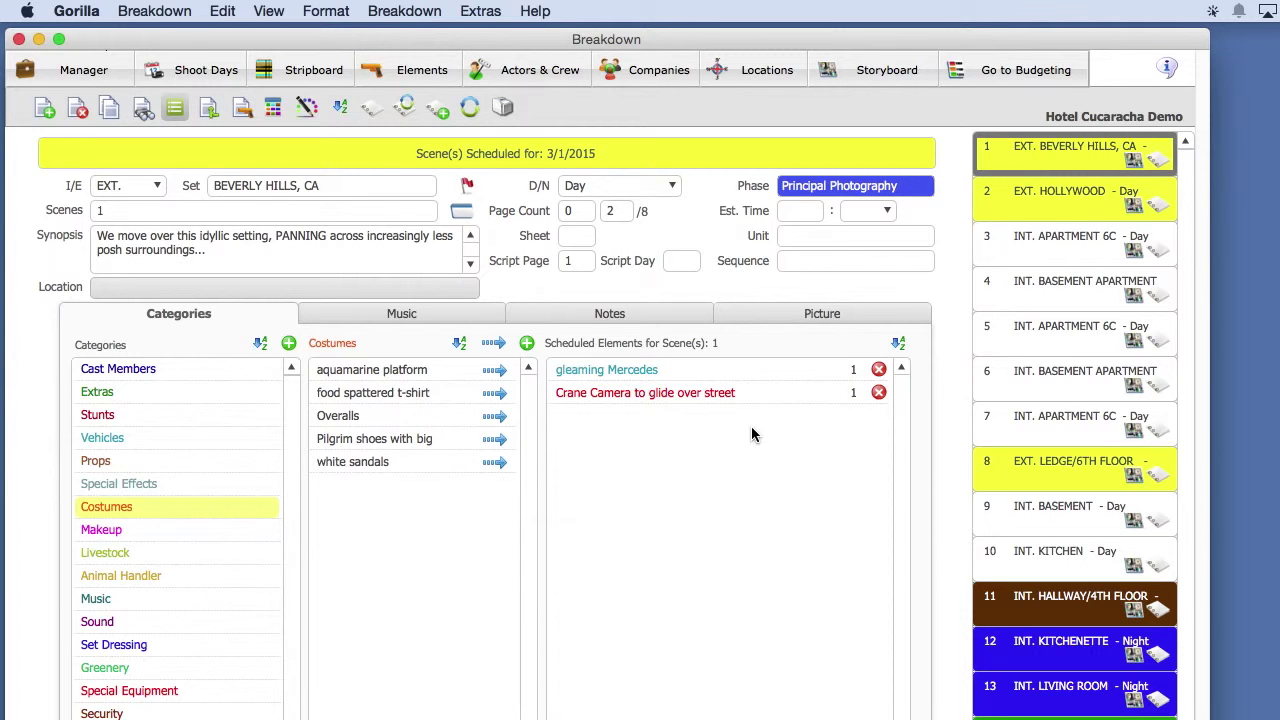
Switch to Final Draft Tagger 2 and compare scene 1's tagged elements with its breakdown sheet, moving the script window aside as needed.
key(super+Tab)
click(460, 533)
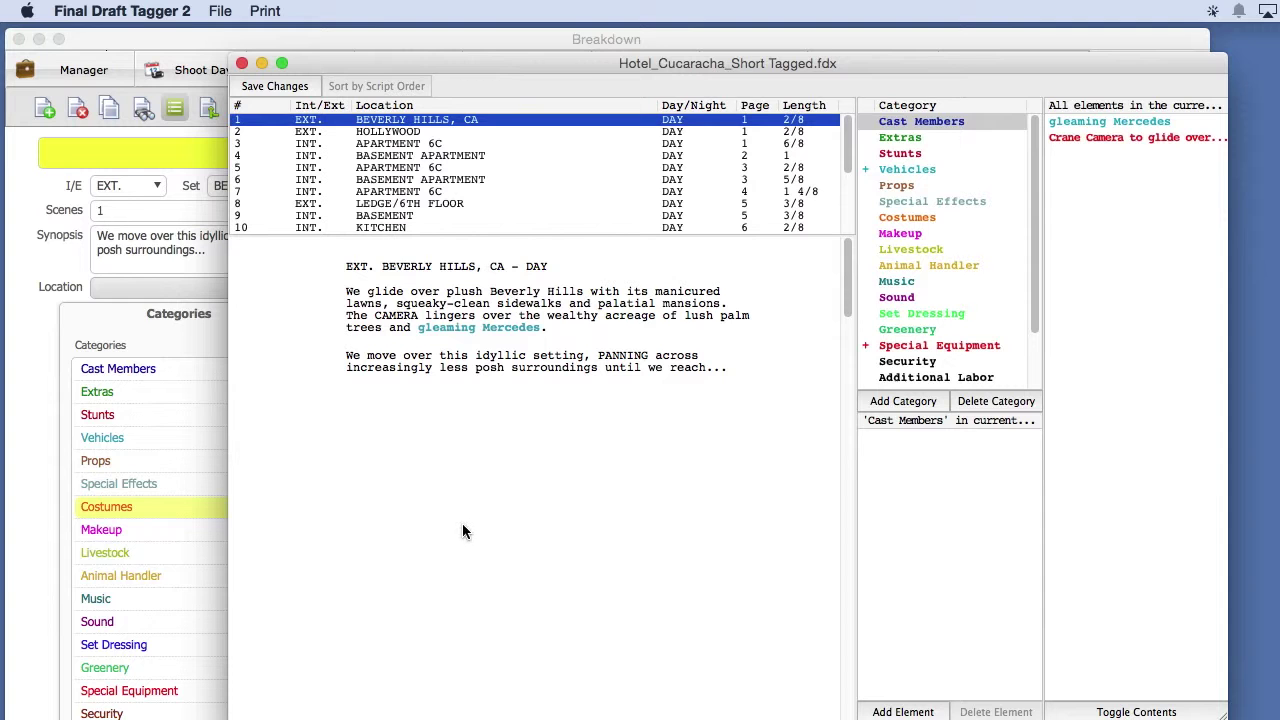
drag(593, 63, 450, 156)
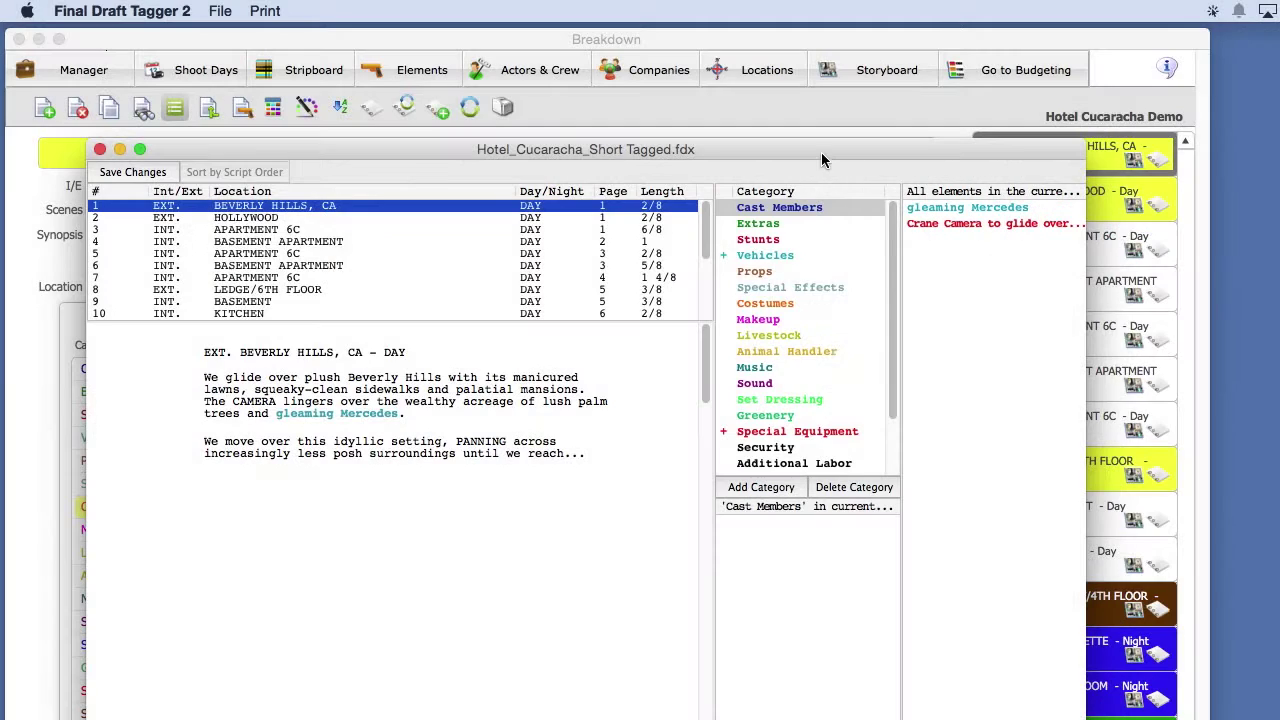
drag(821, 152, 279, 314)
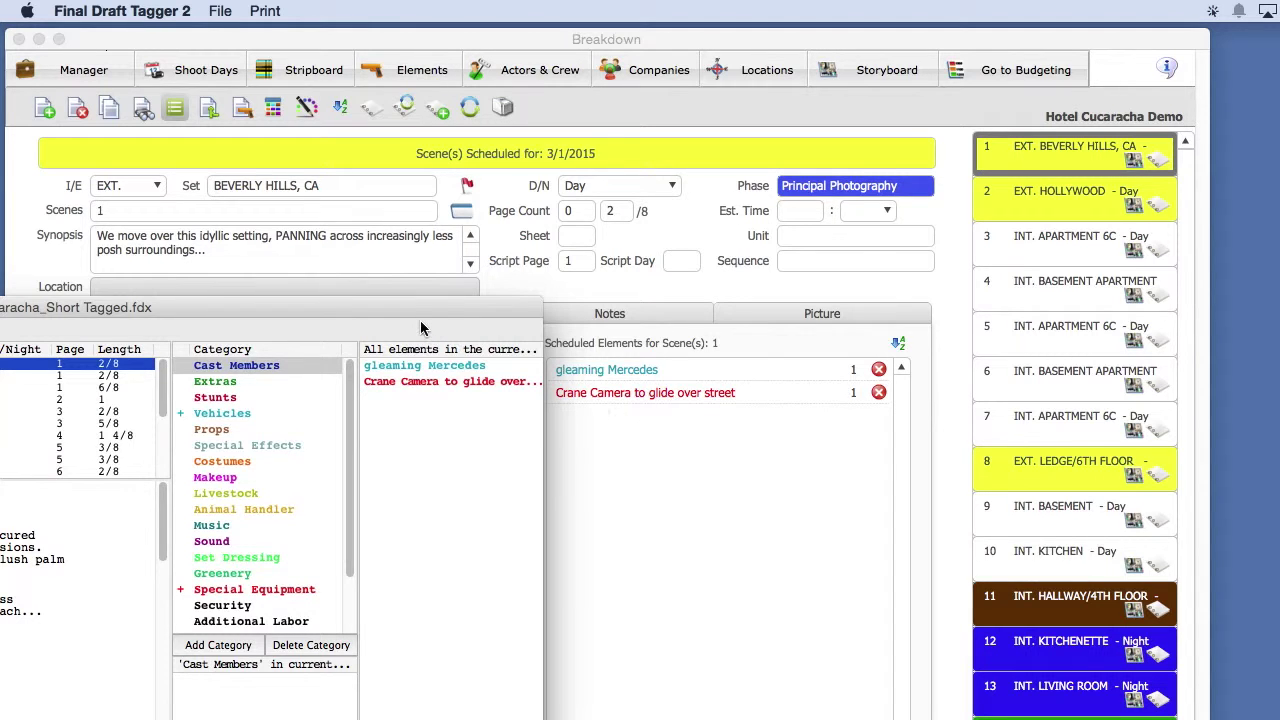
drag(410, 315, 966, 181)
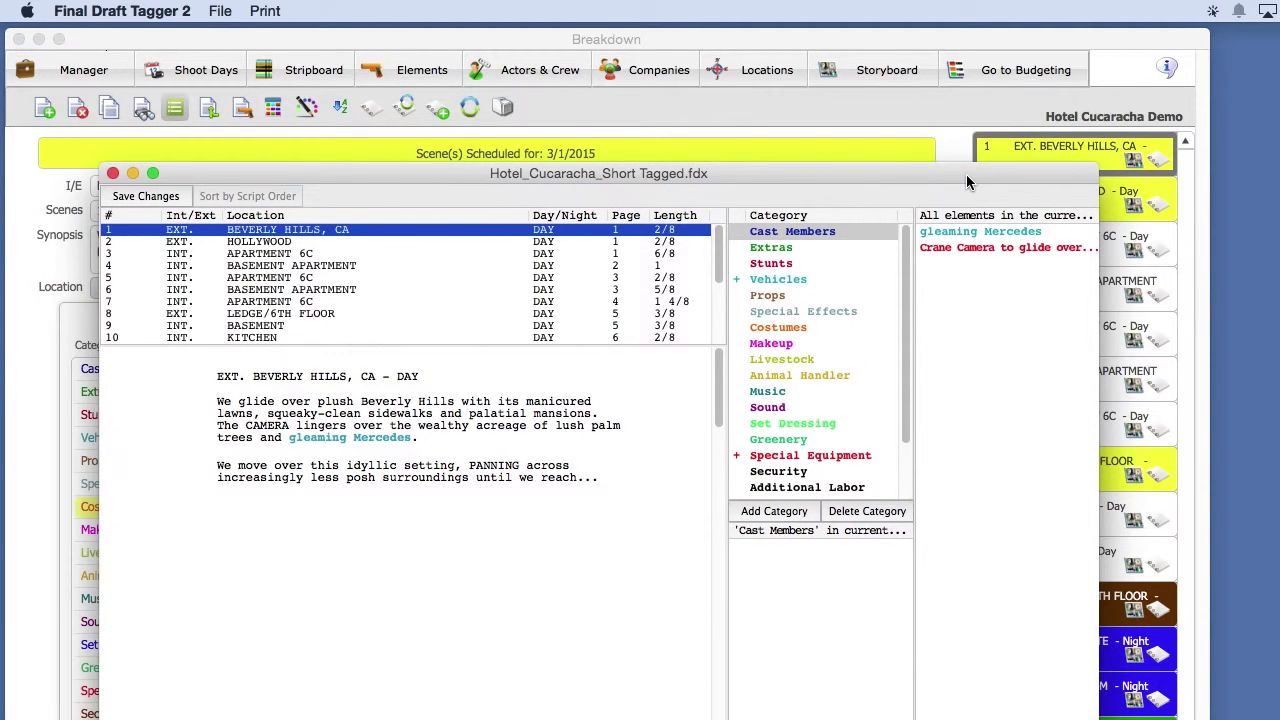
double_click(375, 180)
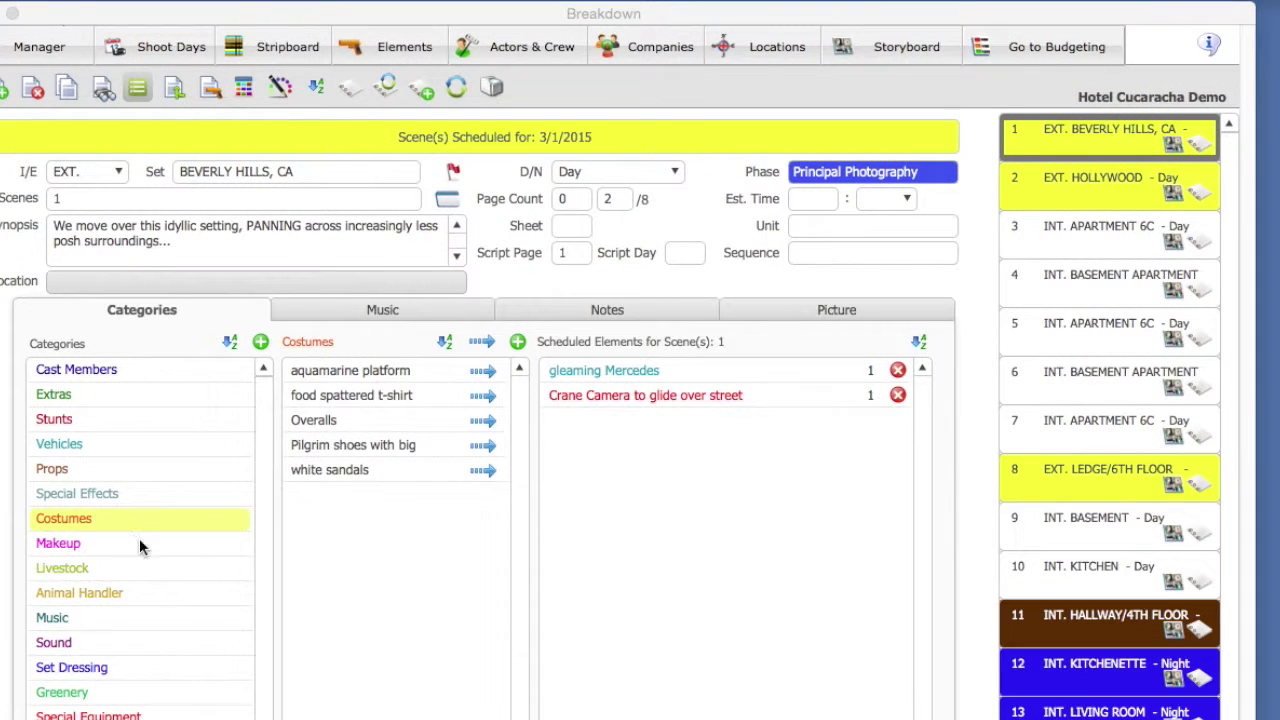
Schedule the spoon from the Props category as an element of scene 1.
click(116, 472)
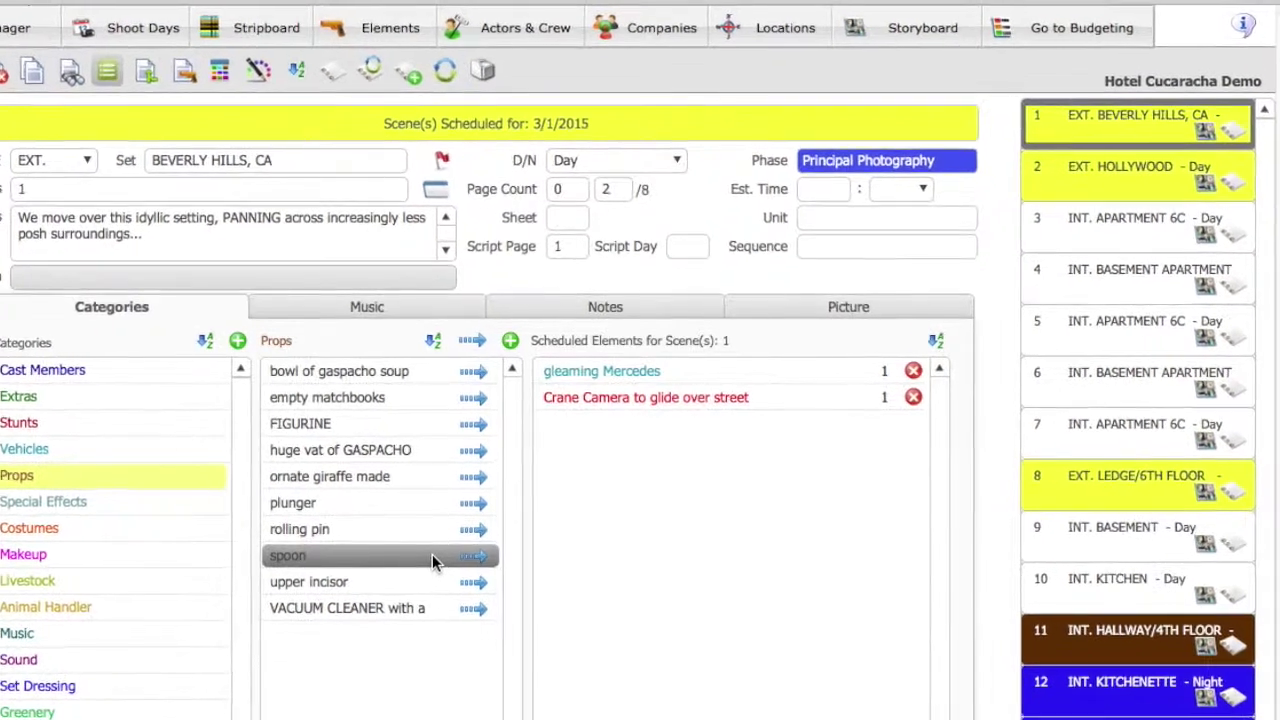
click(440, 546)
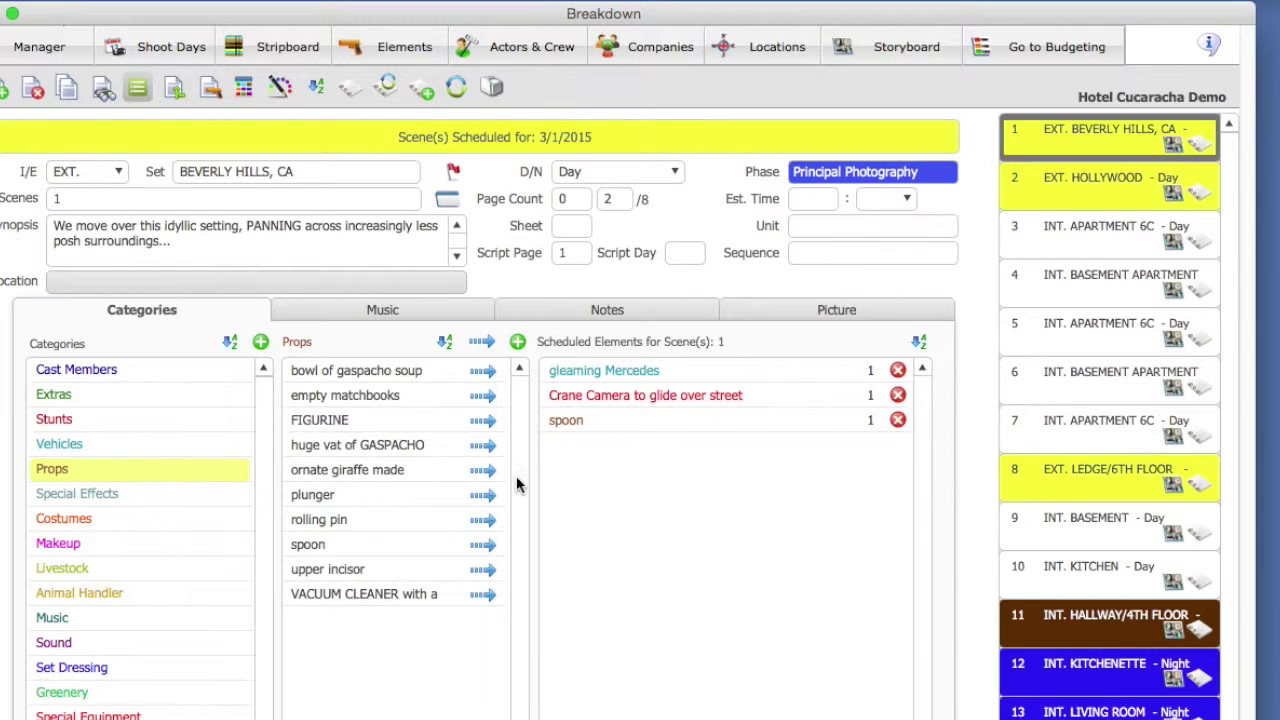
Schedule the white sandals from the Costumes category in scene 1 three times.
click(148, 527)
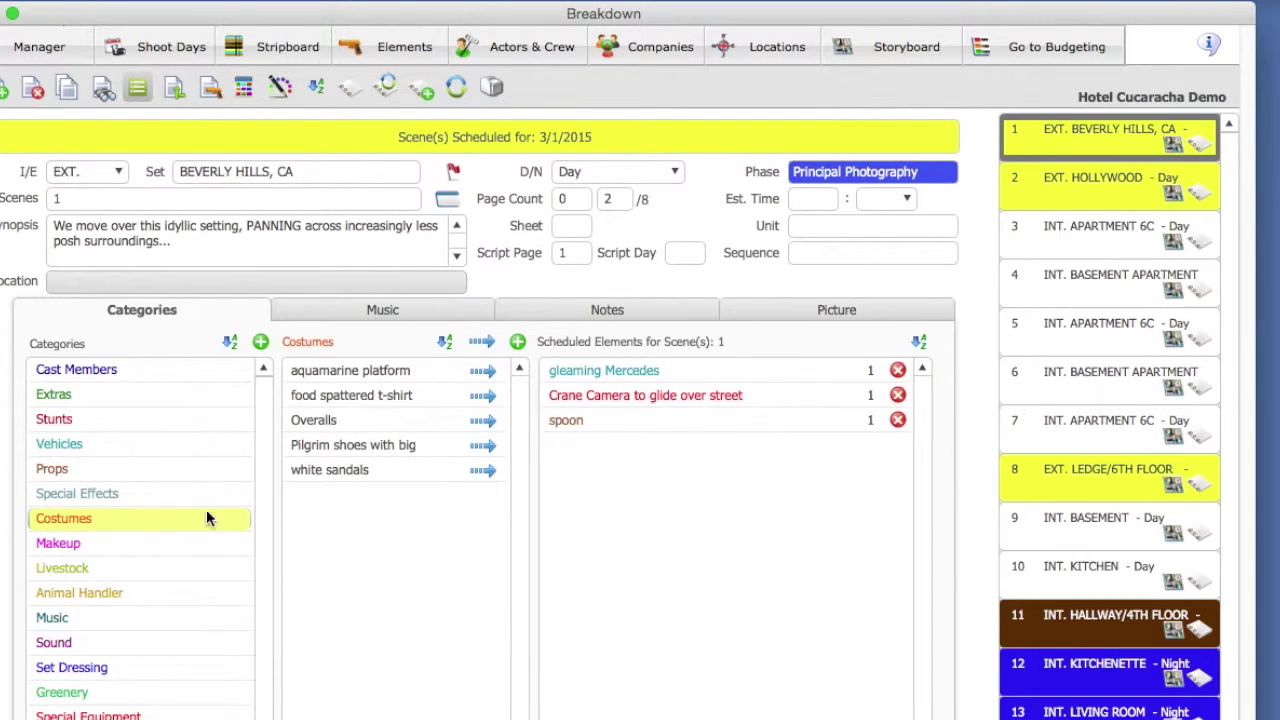
double_click(415, 478)
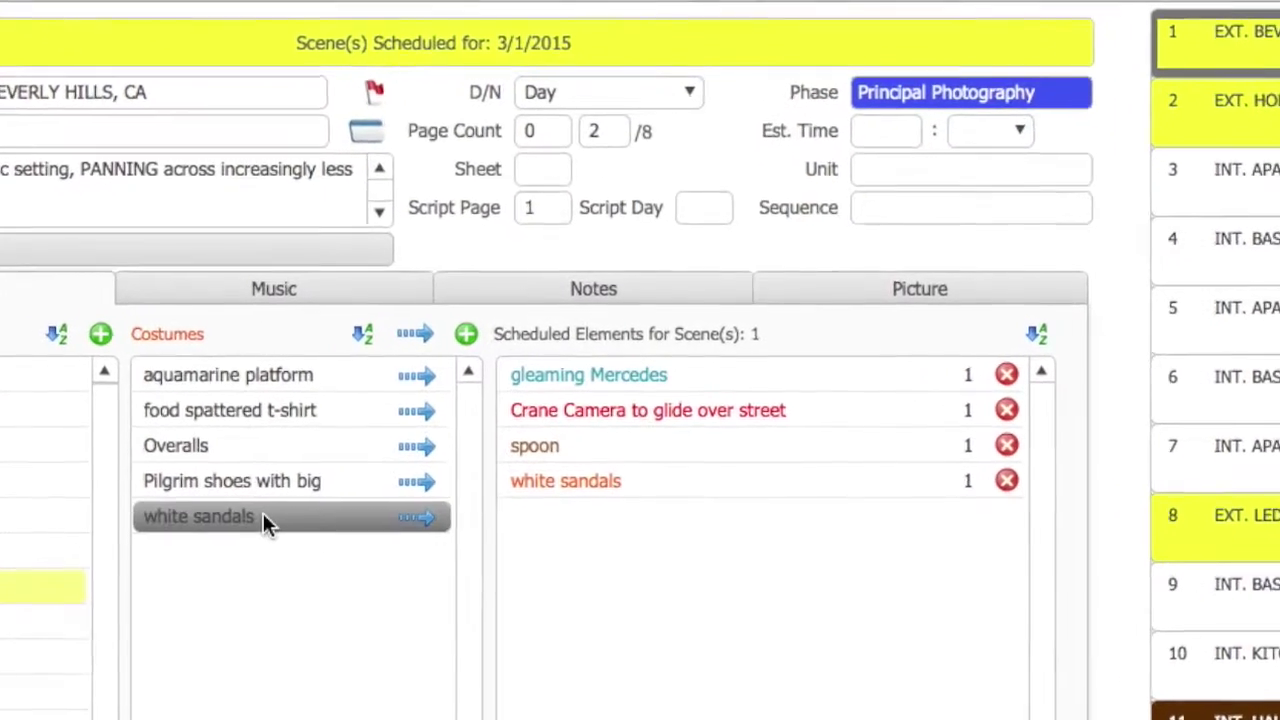
double_click(263, 520)
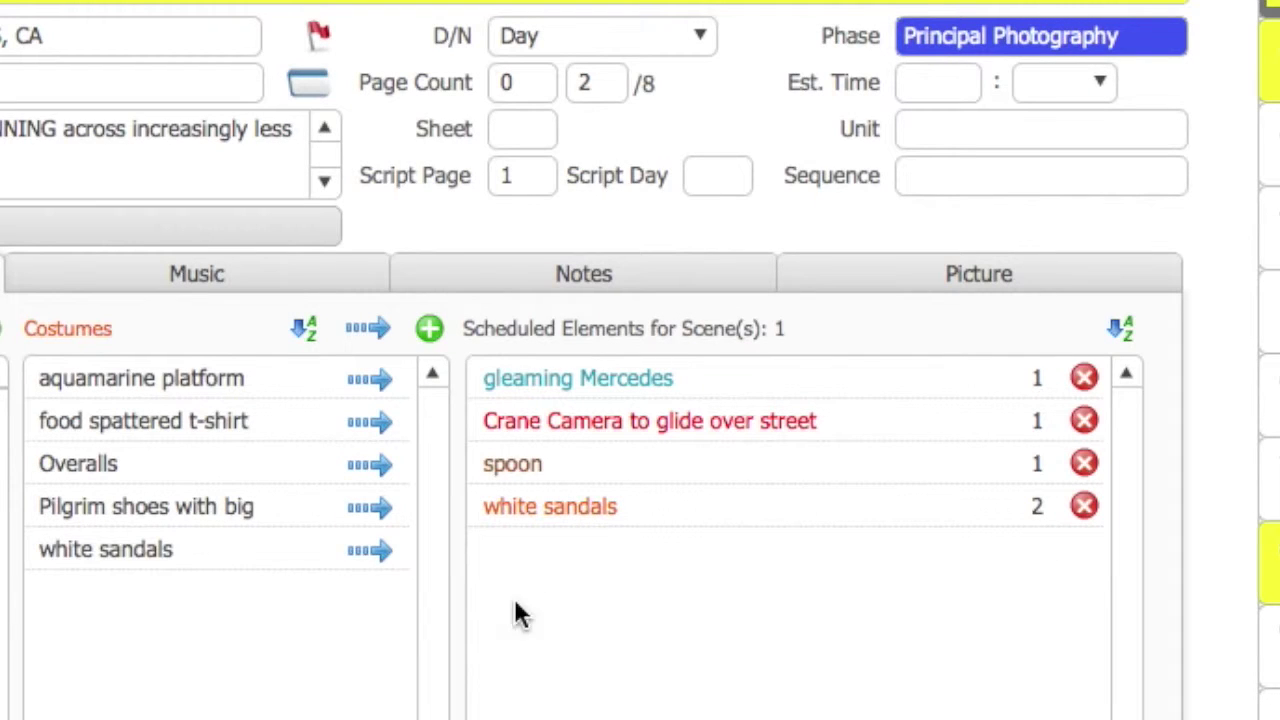
double_click(86, 558)
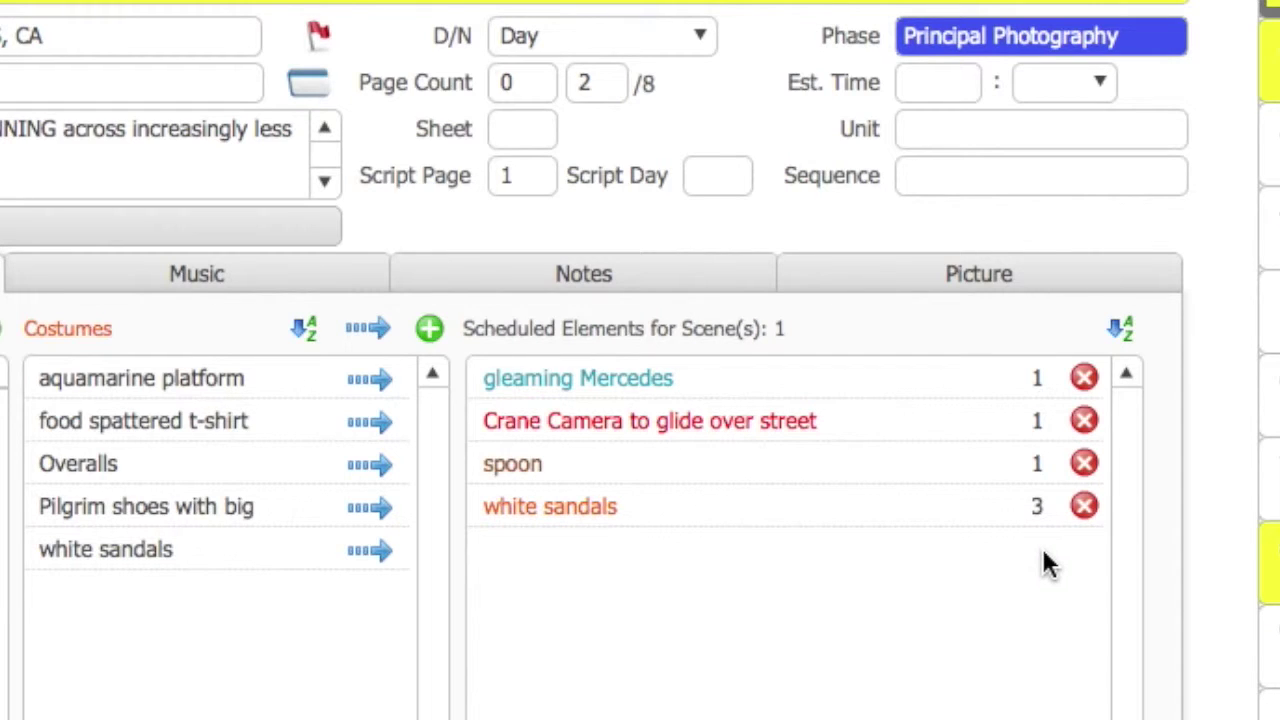
Remove all the white sandals from scene 1's scheduled elements.
click(1086, 508)
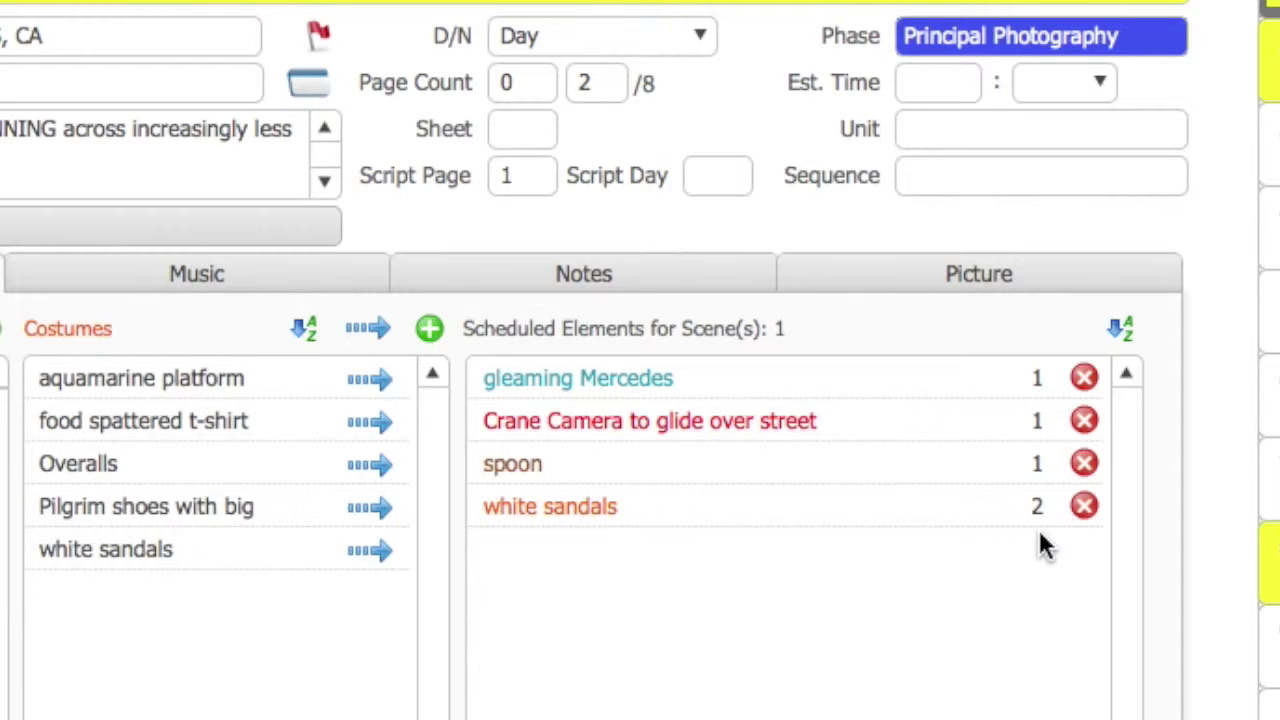
click(1084, 506)
click(1084, 506)
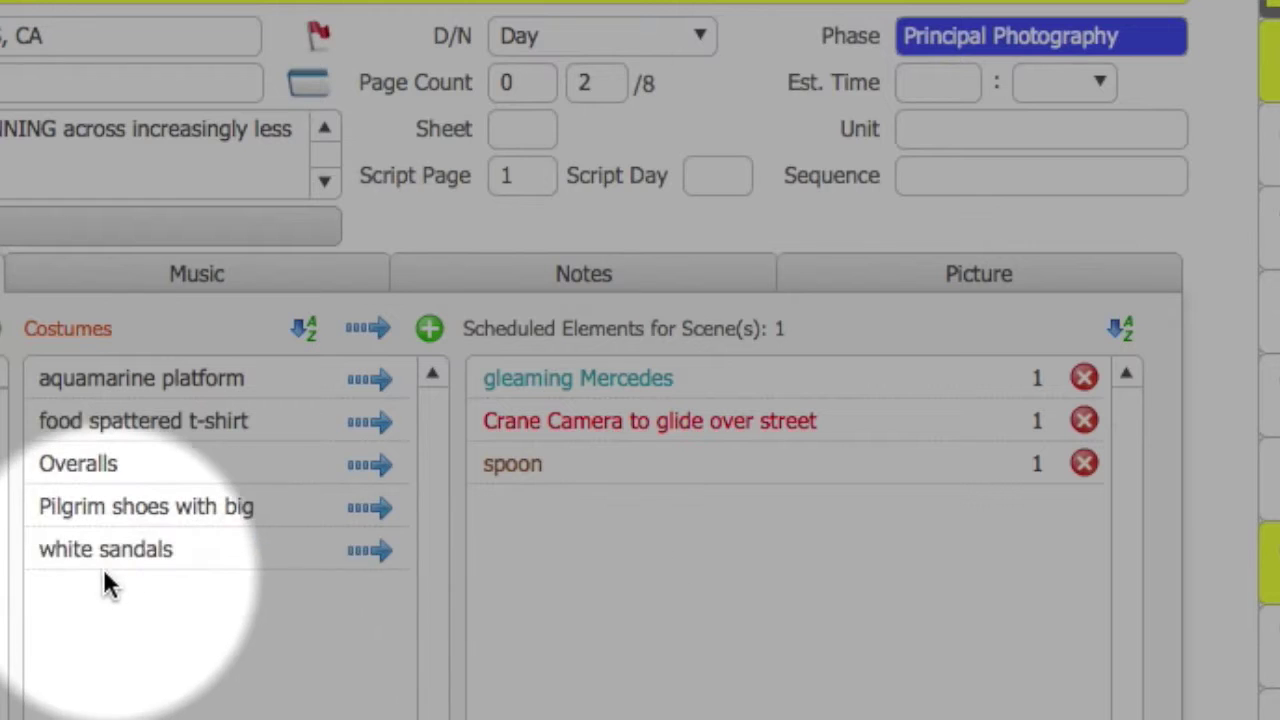
click(64, 562)
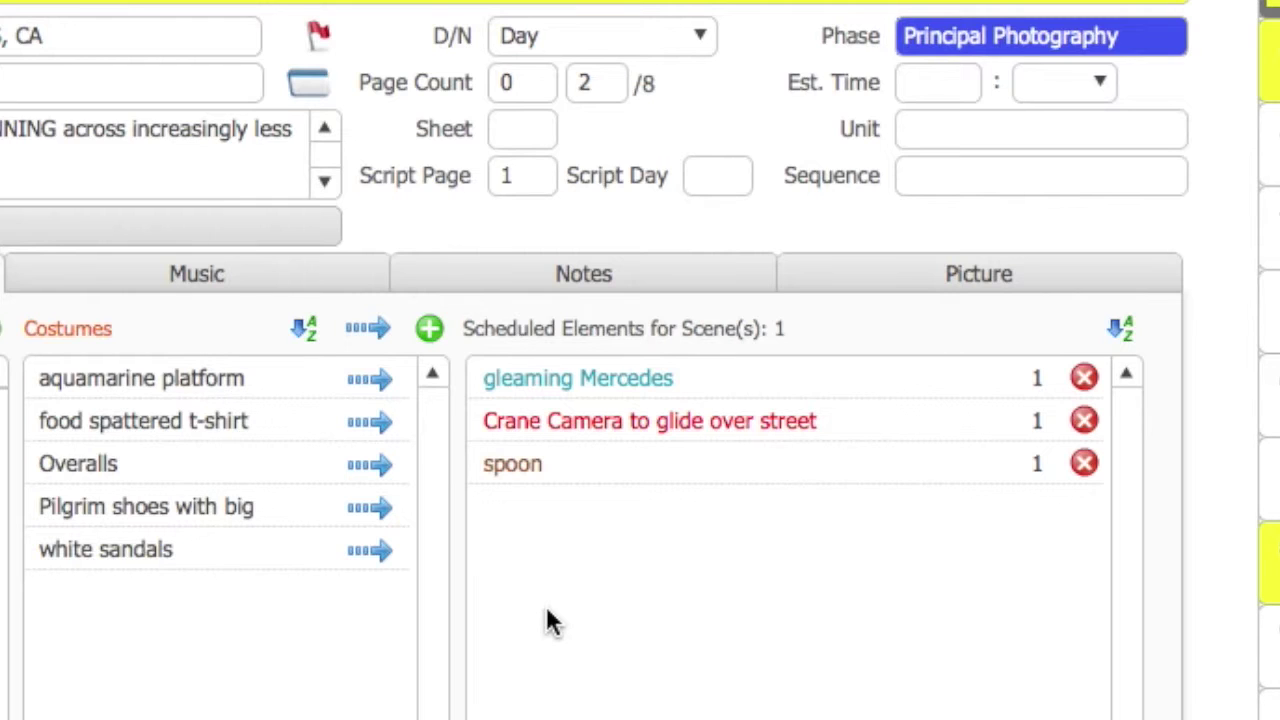
Create a new Costumes element named Hat and add it to the current breakdown sheet.
click(430, 328)
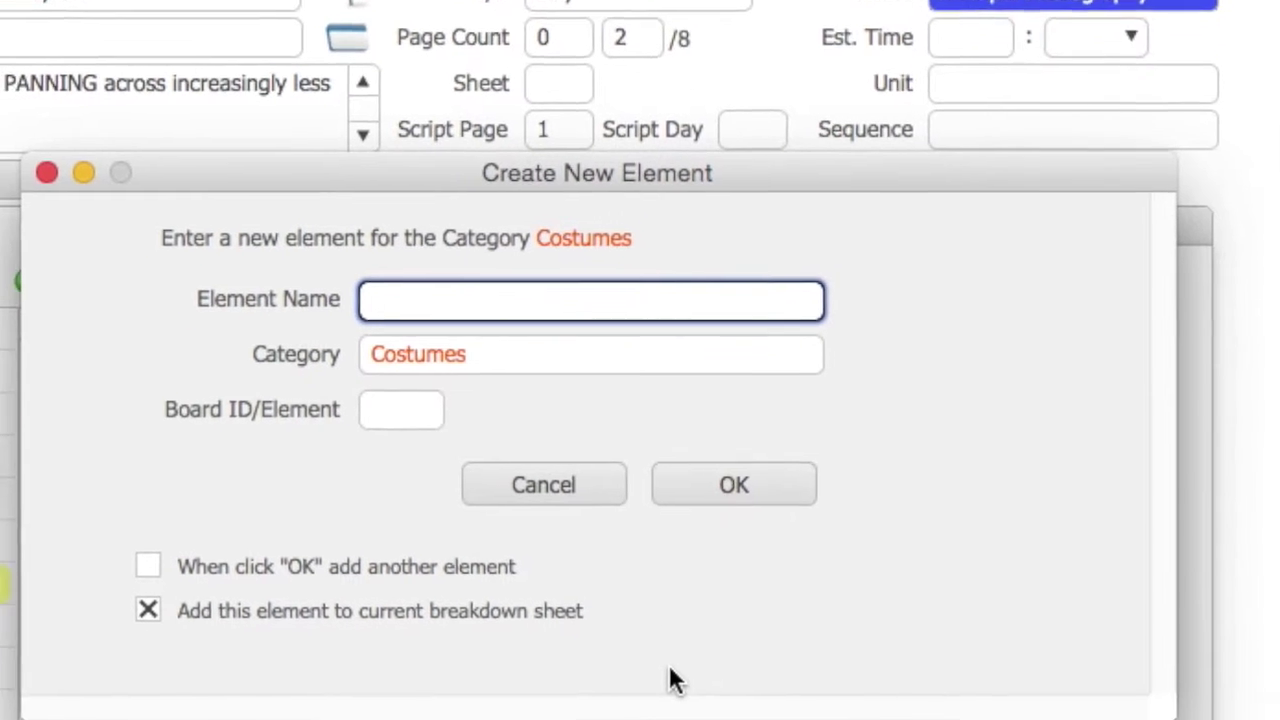
text(Hat)
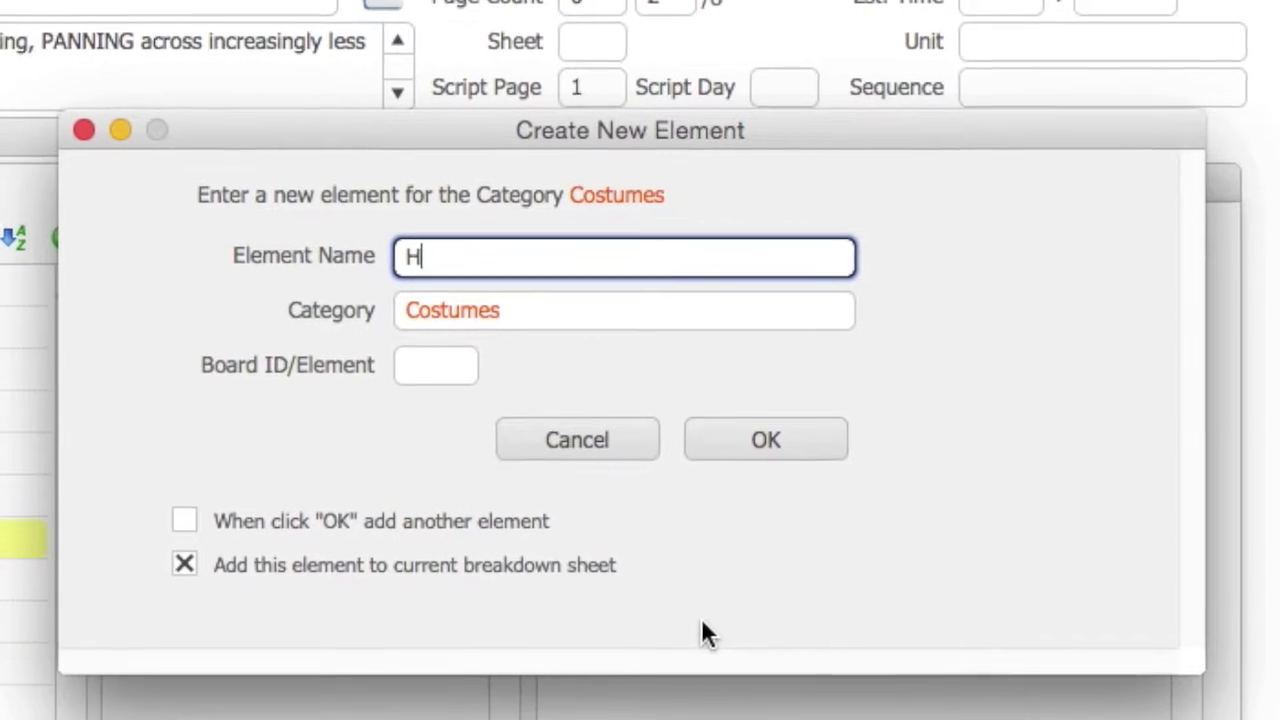
click(718, 492)
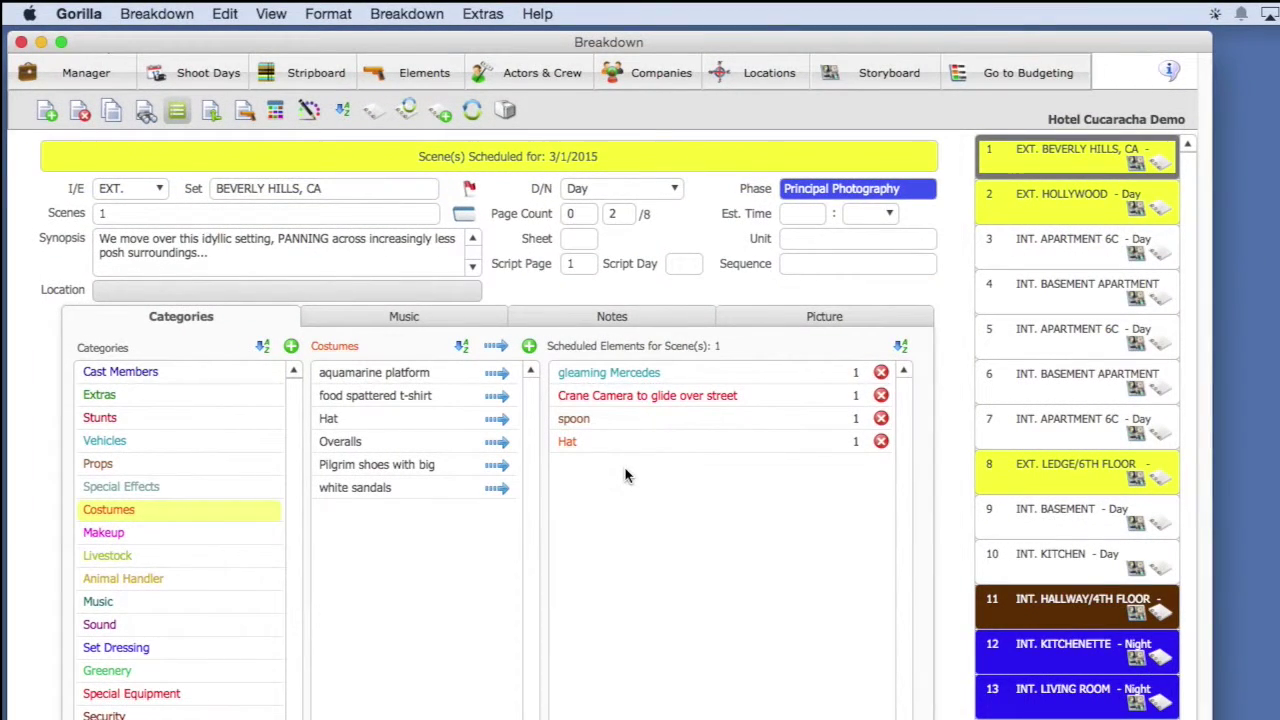
Create the Costumes element Red Hat without adding it to the current breakdown sheet, with the option to add another element enabled.
click(528, 347)
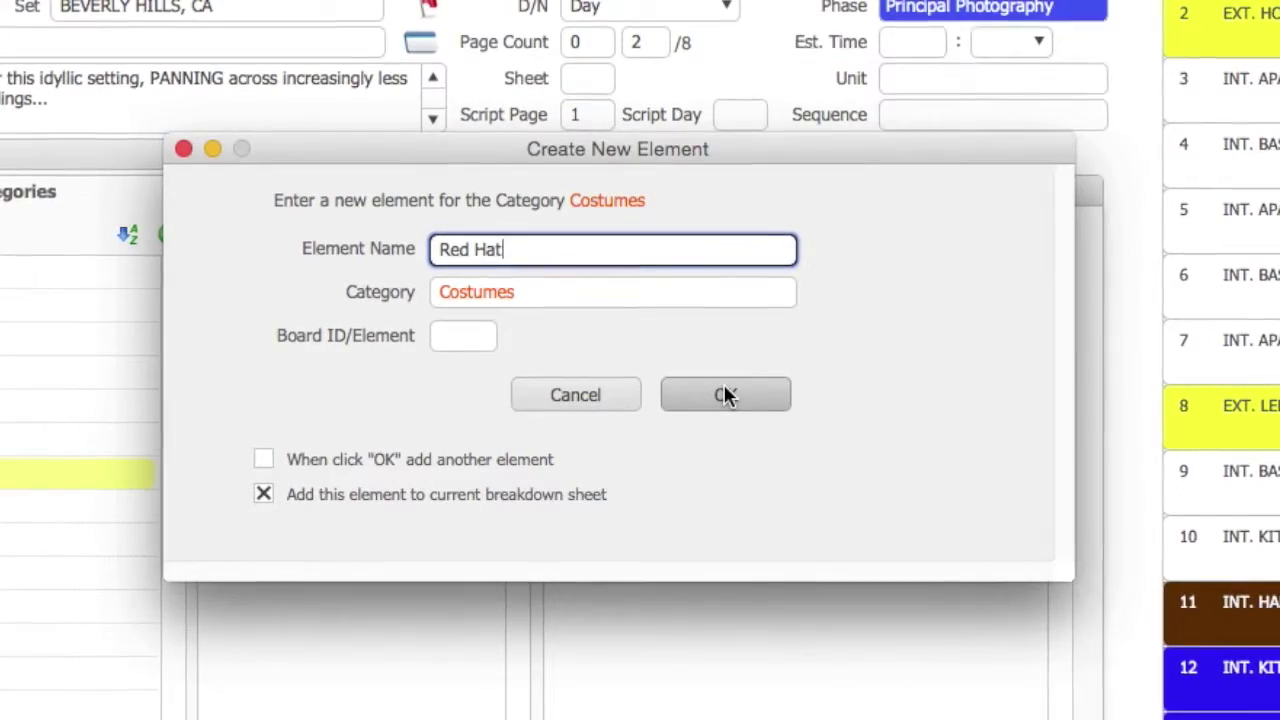
drag(734, 151, 1015, 437)
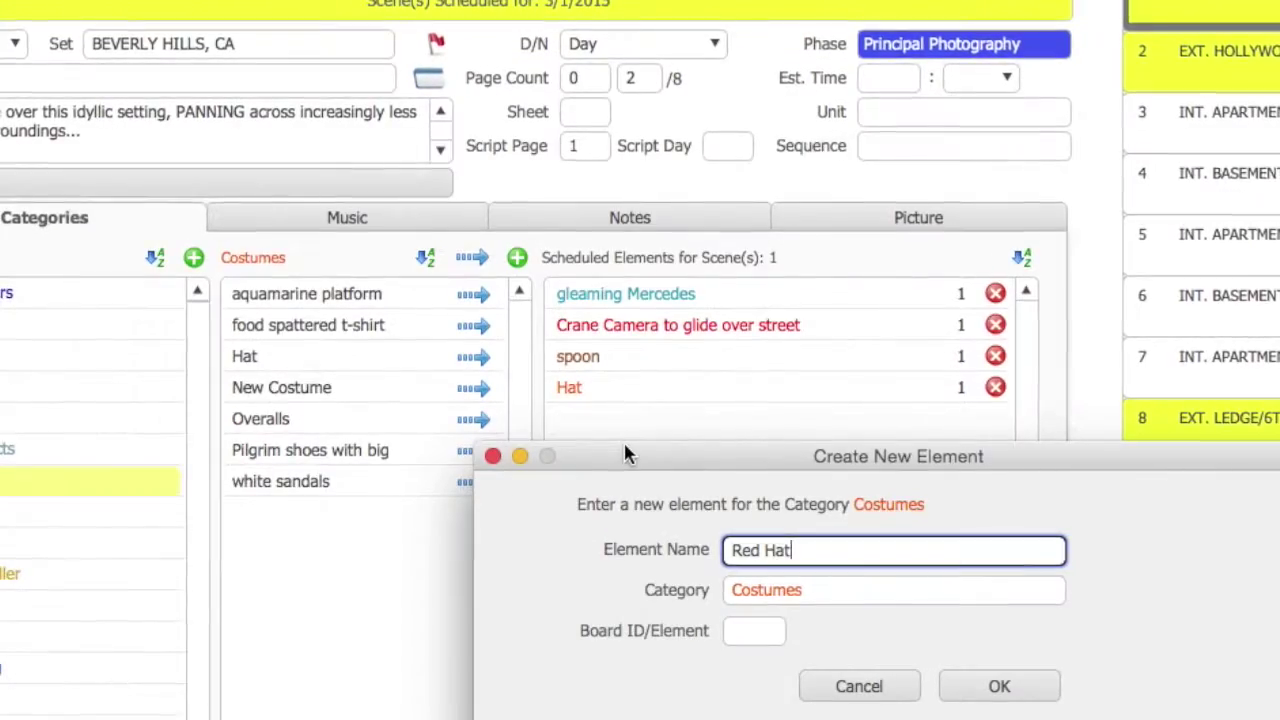
drag(623, 450, 366, 194)
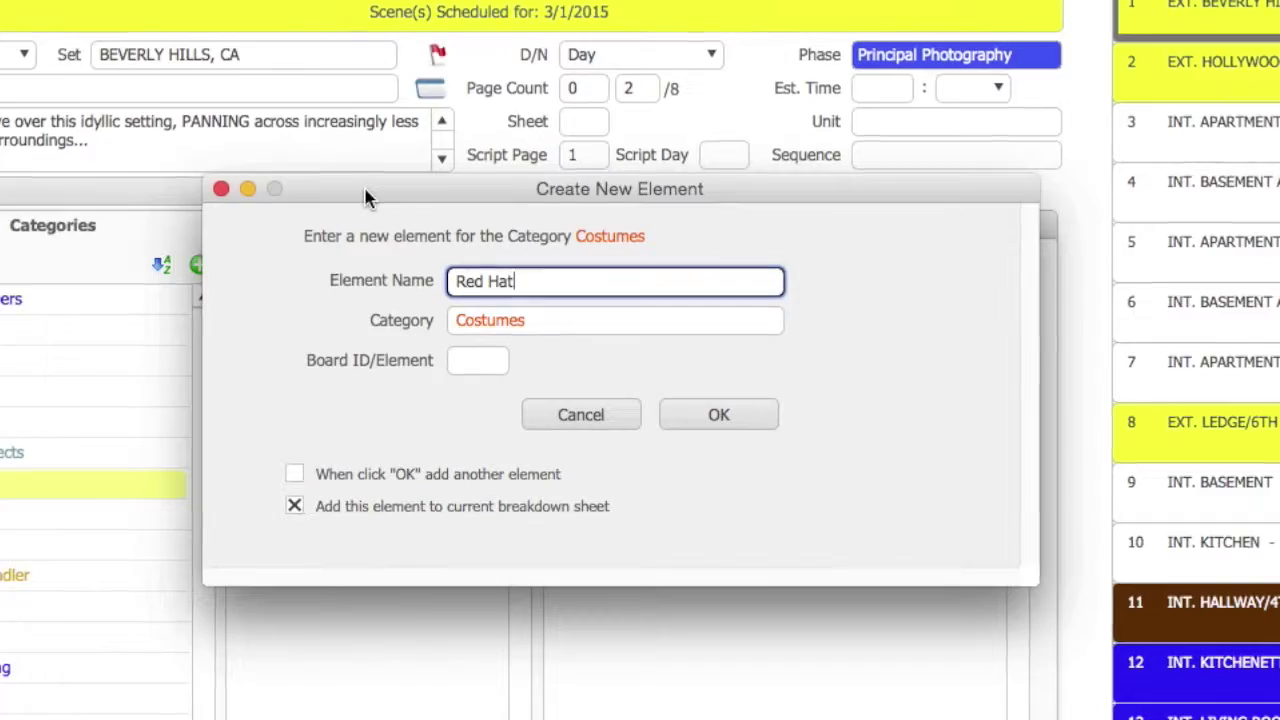
click(296, 475)
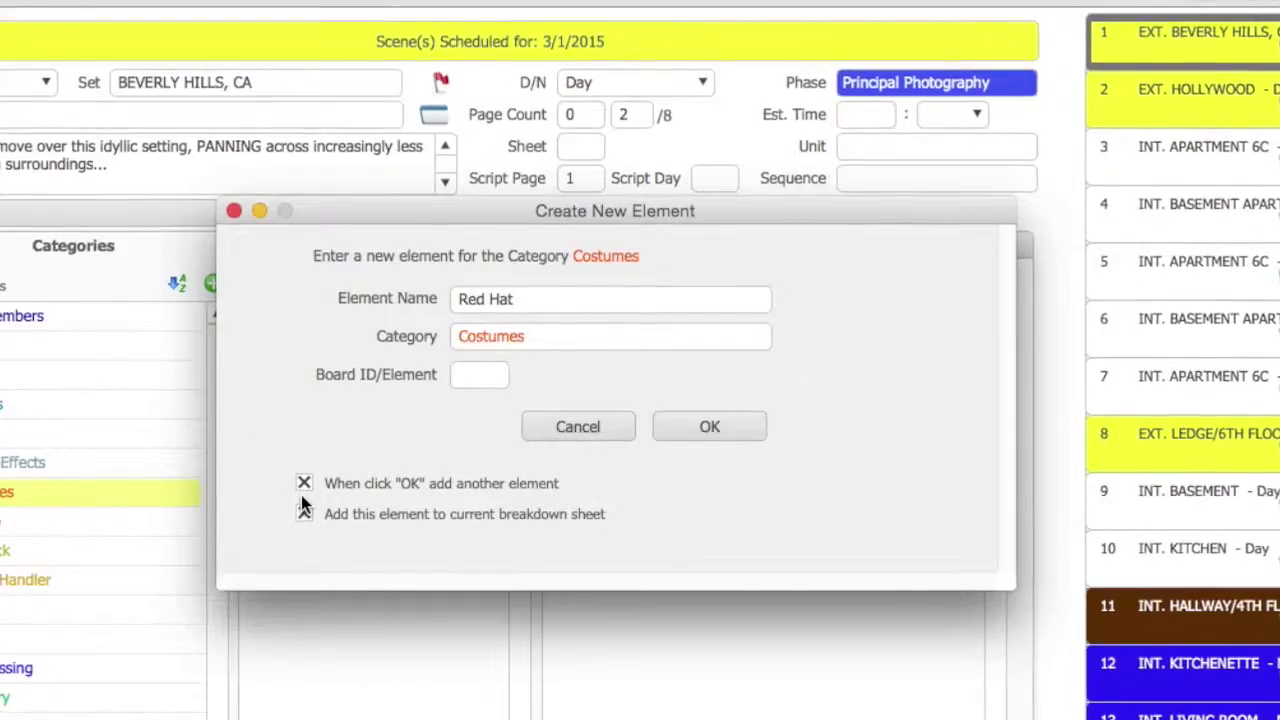
click(304, 514)
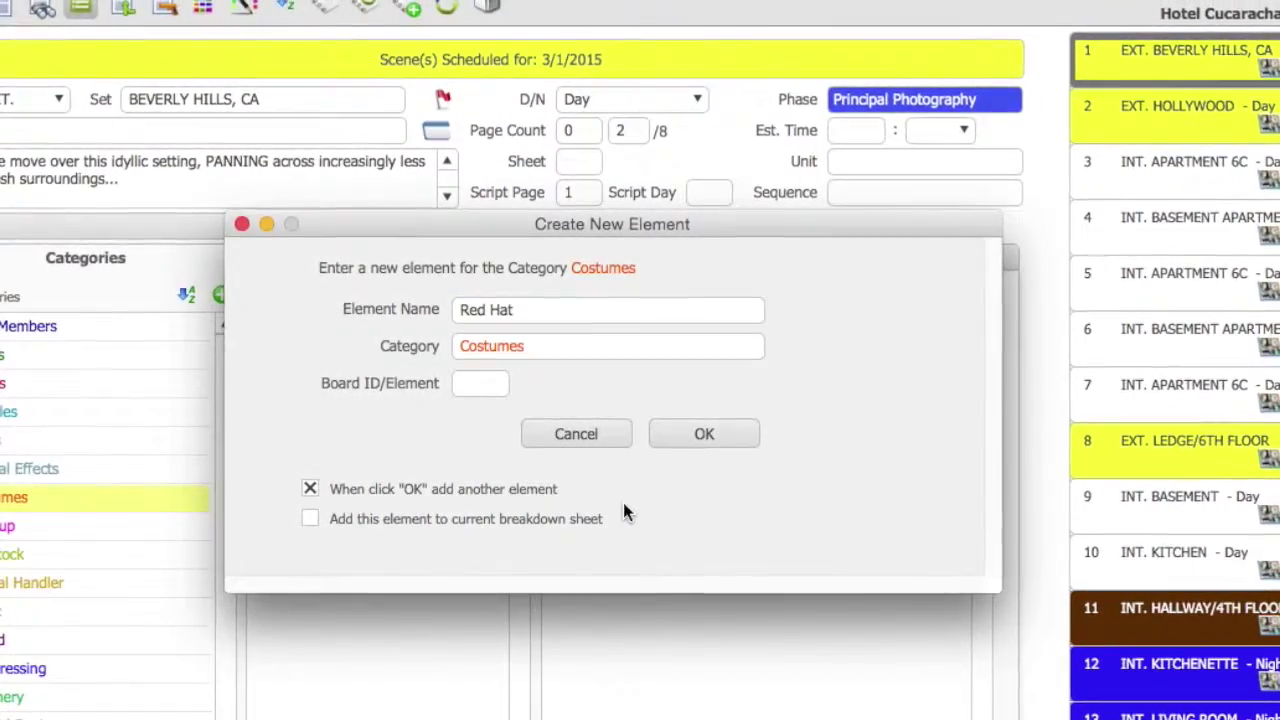
click(703, 435)
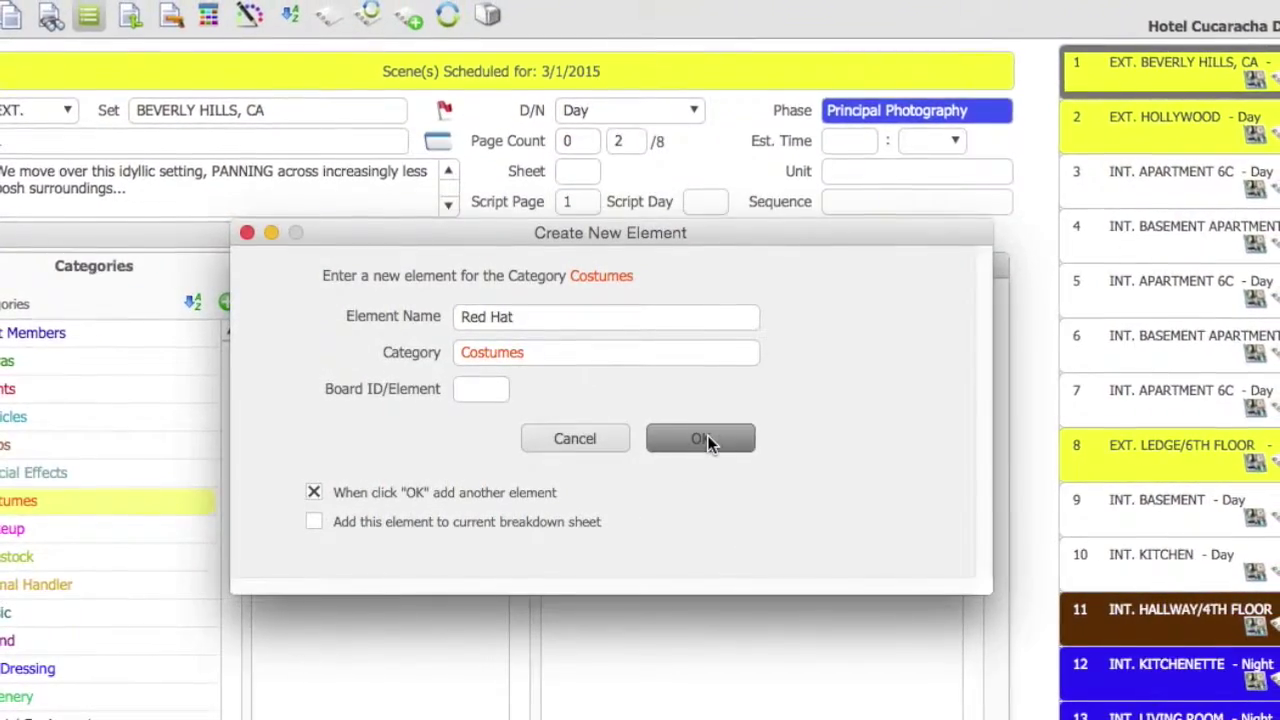
Create the Costumes element Green Hat without adding it to the breakdown sheet, and finish creating elements.
click(488, 318)
text(Gree)
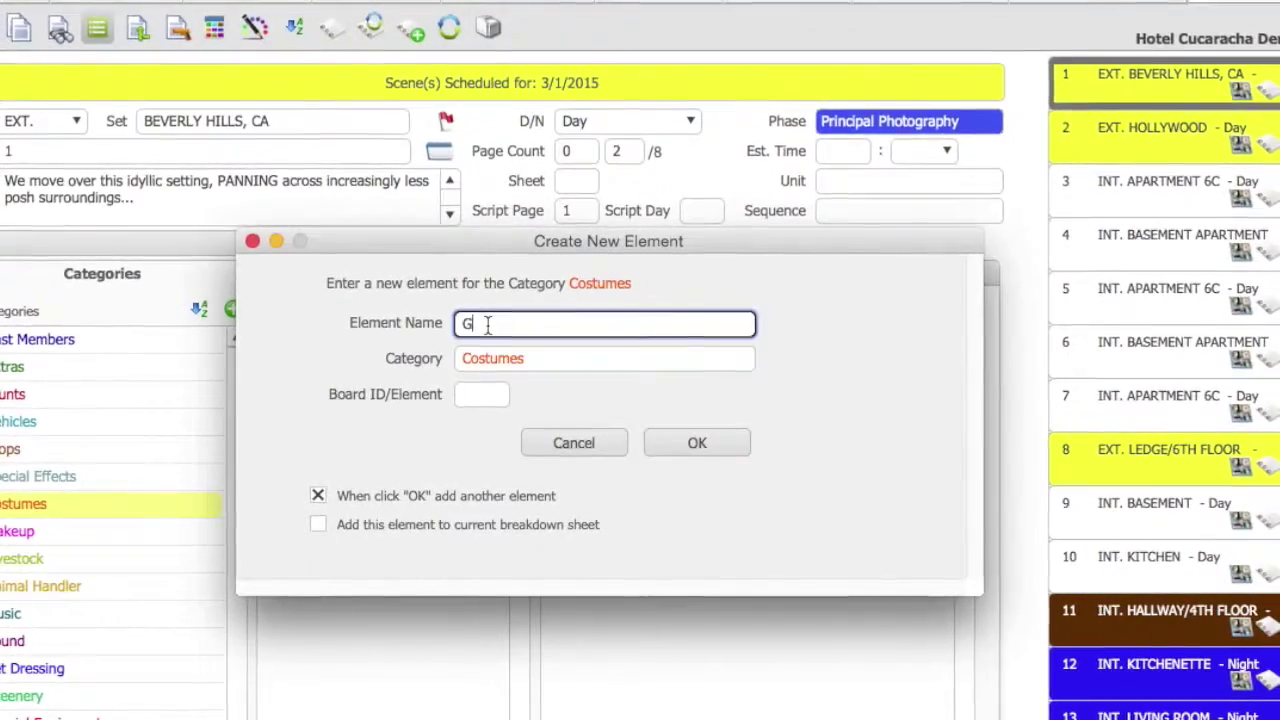
text(n Hat)
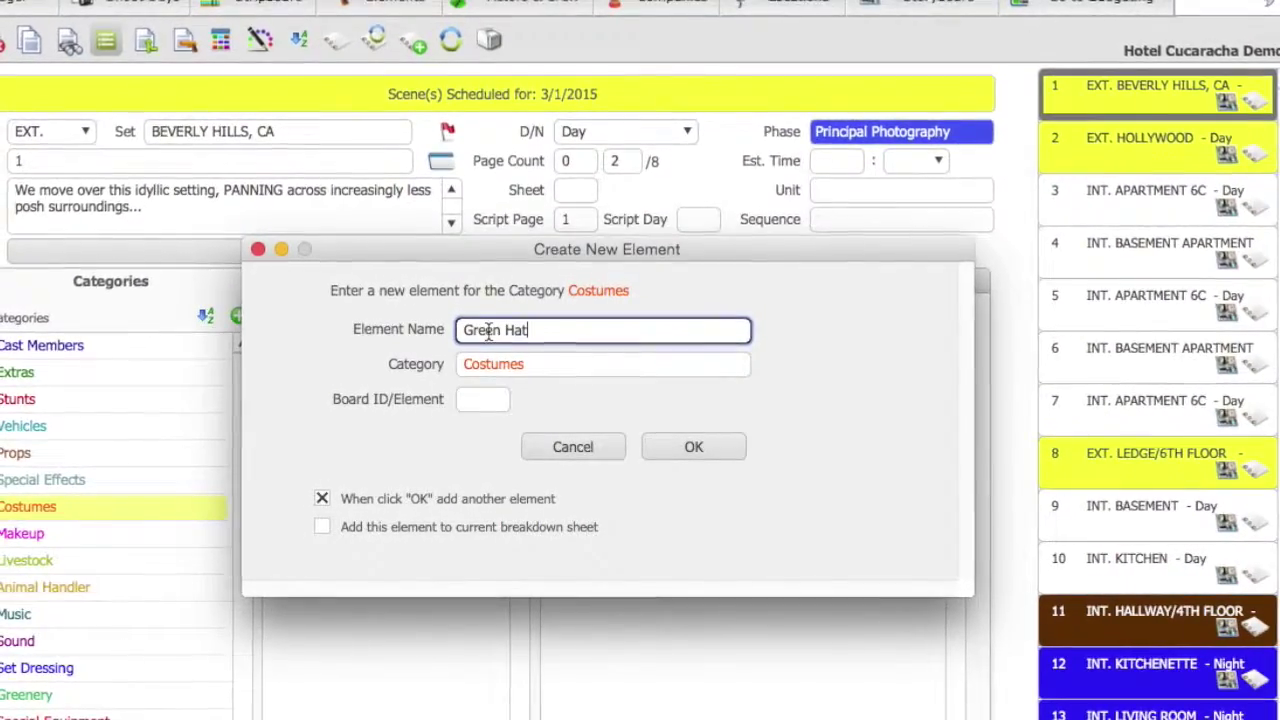
click(690, 450)
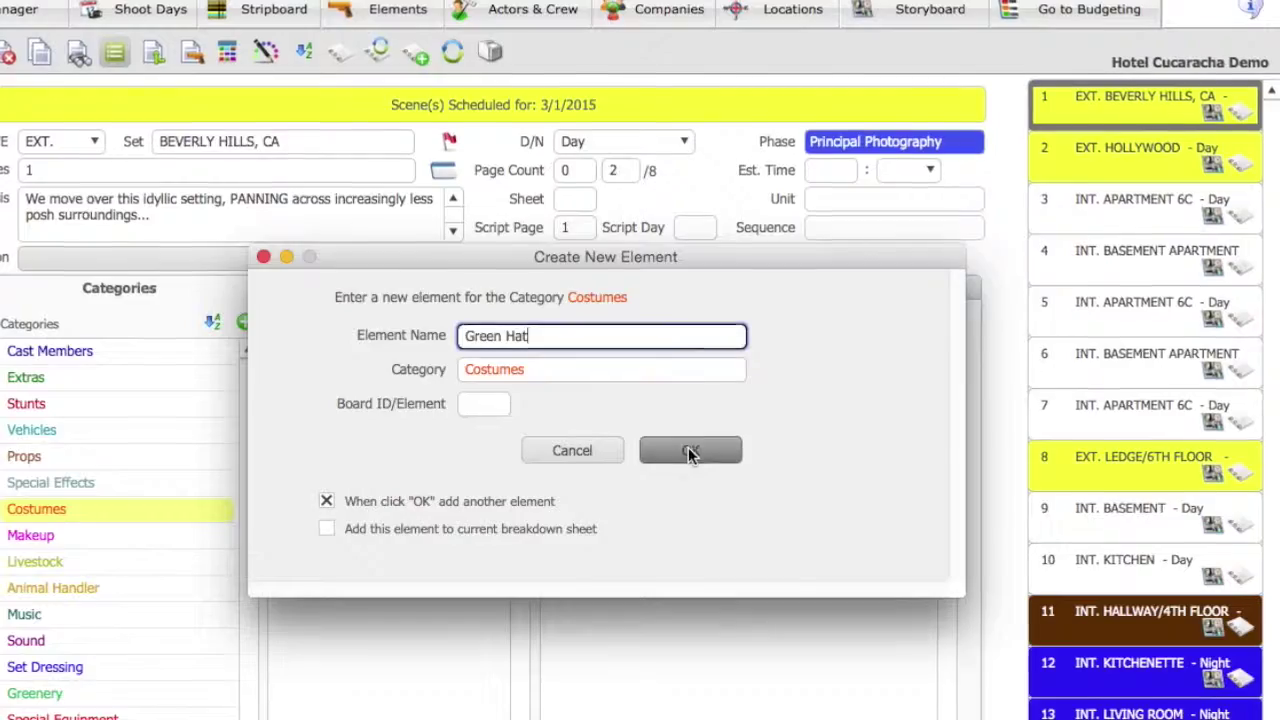
click(560, 452)
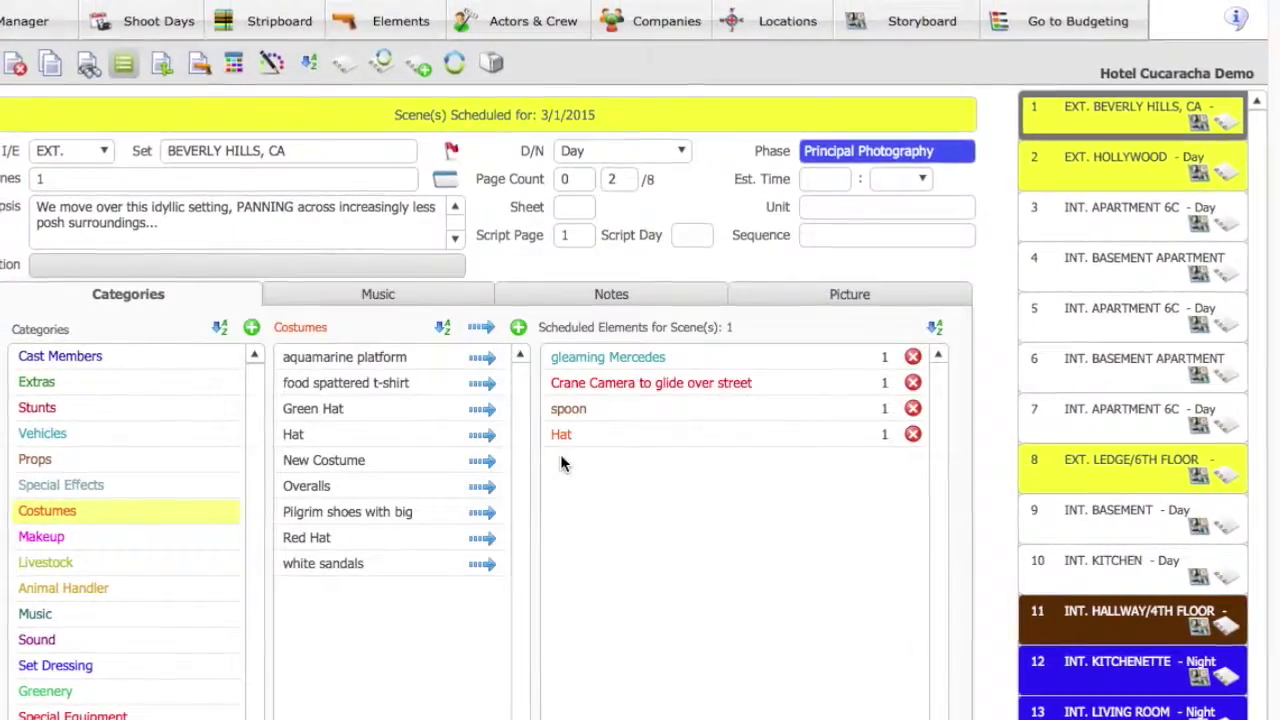
Schedule the Green Hat and Red Hat costumes in scene 1.
click(296, 413)
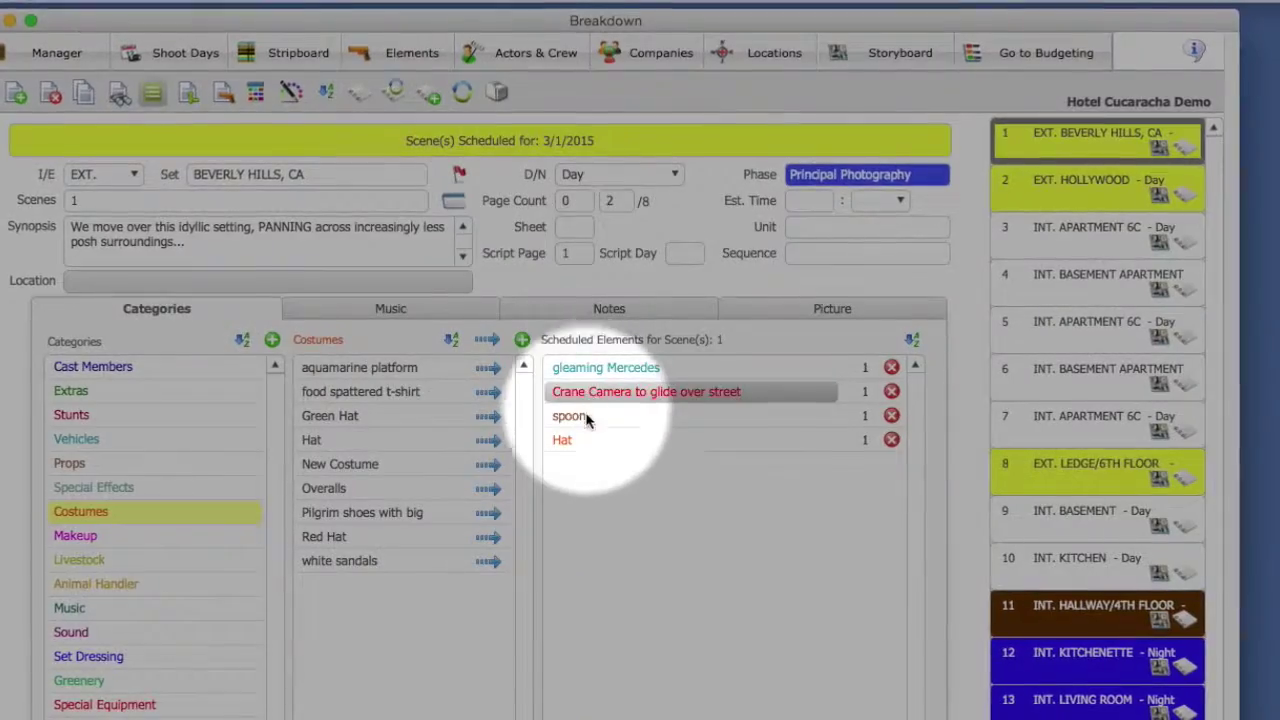
click(577, 440)
click(331, 416)
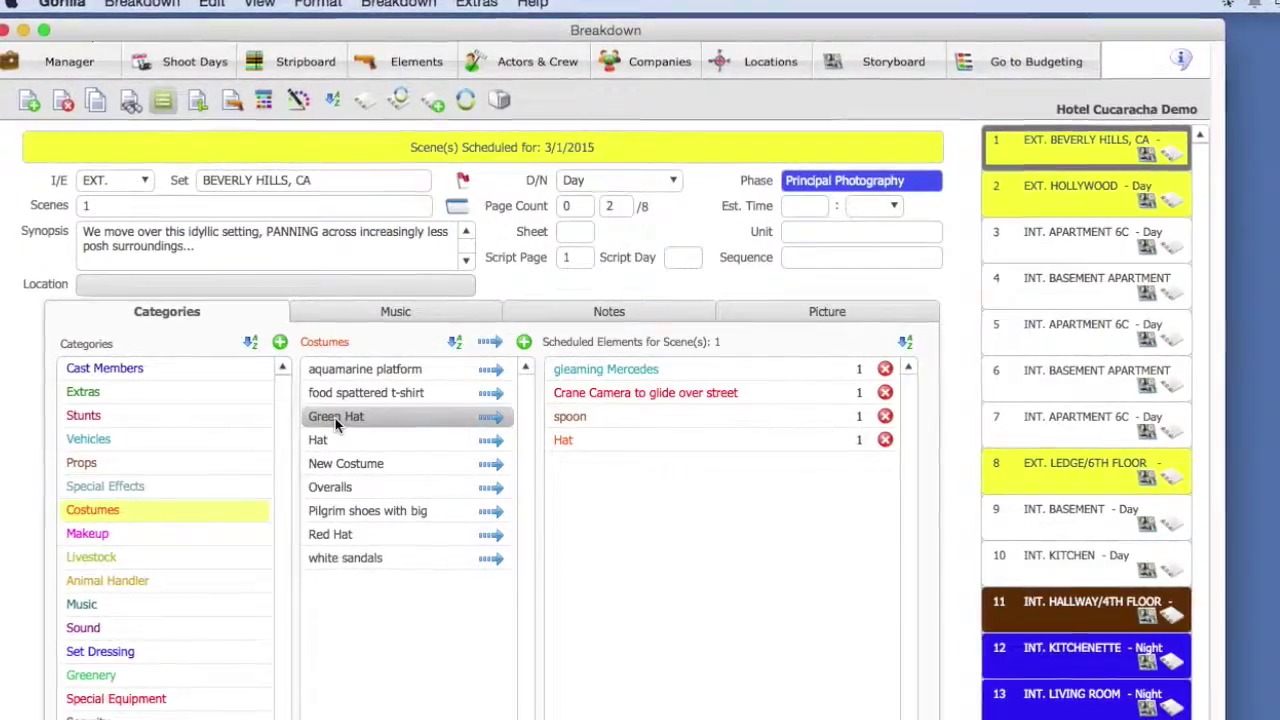
drag(558, 481, 623, 503)
drag(354, 535, 664, 500)
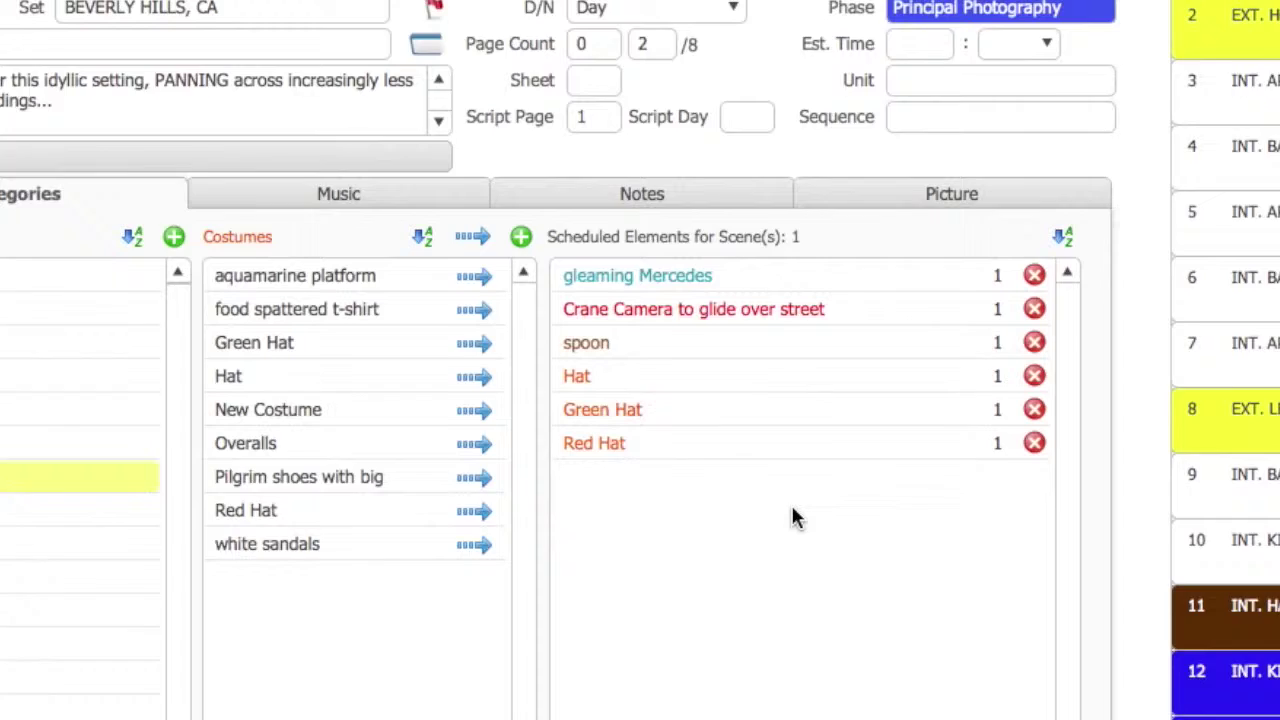
click(761, 522)
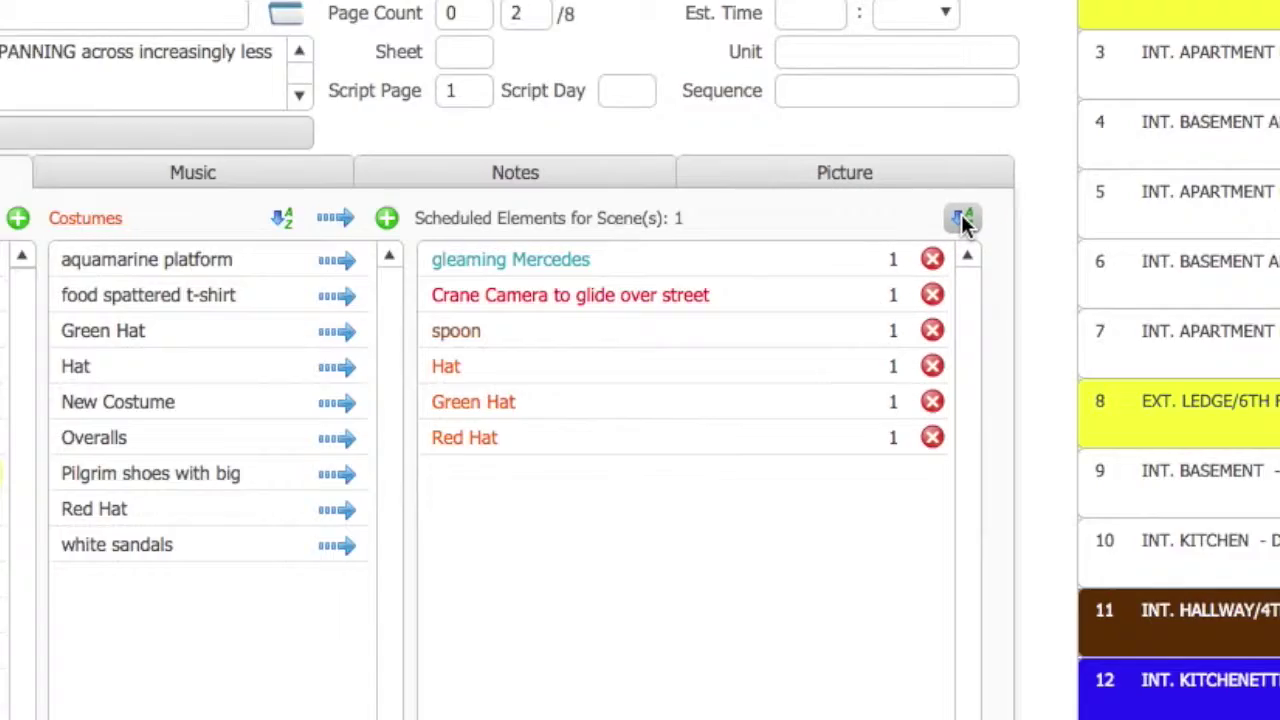
Sort scene 1's scheduled elements by Element Name.
click(1078, 226)
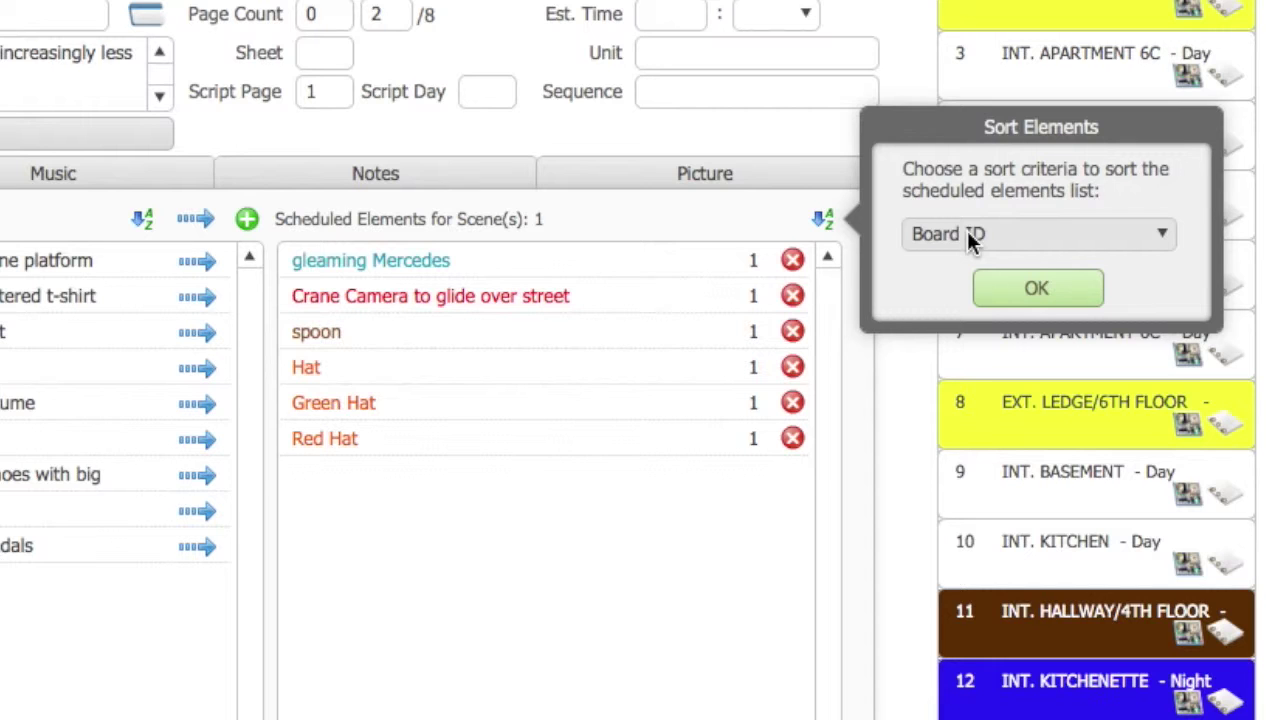
click(967, 233)
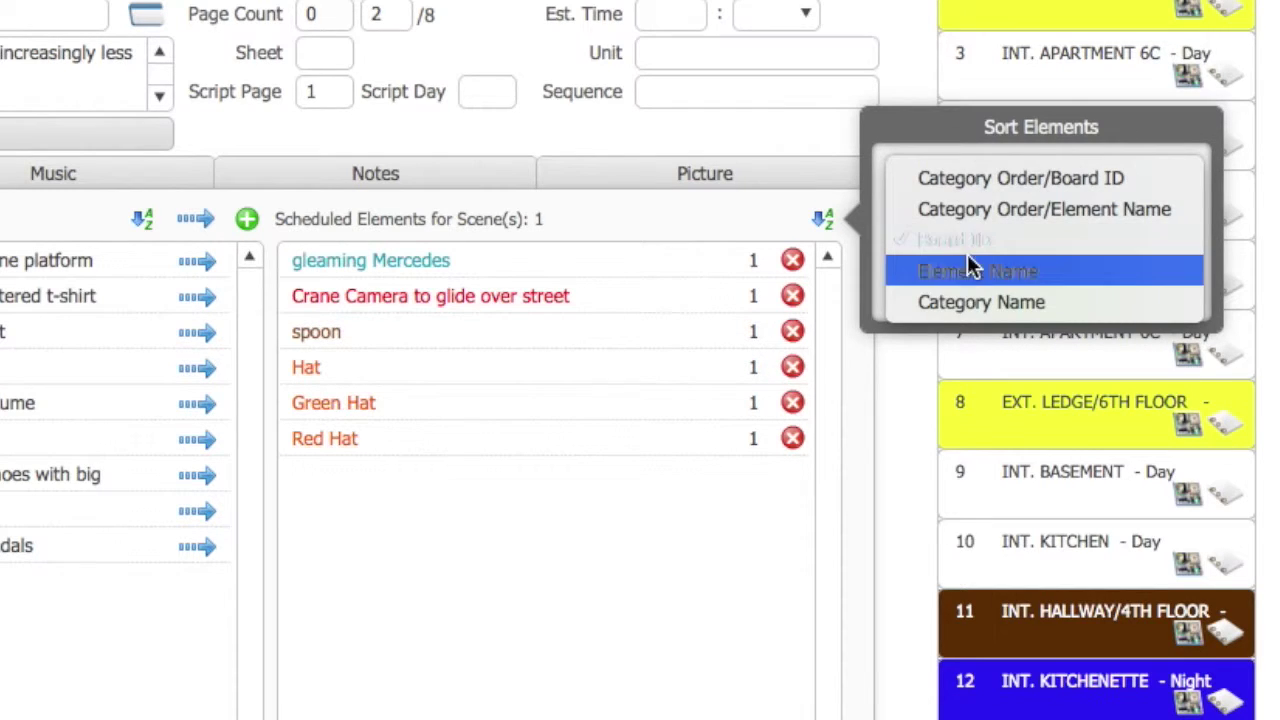
click(1128, 276)
click(1040, 285)
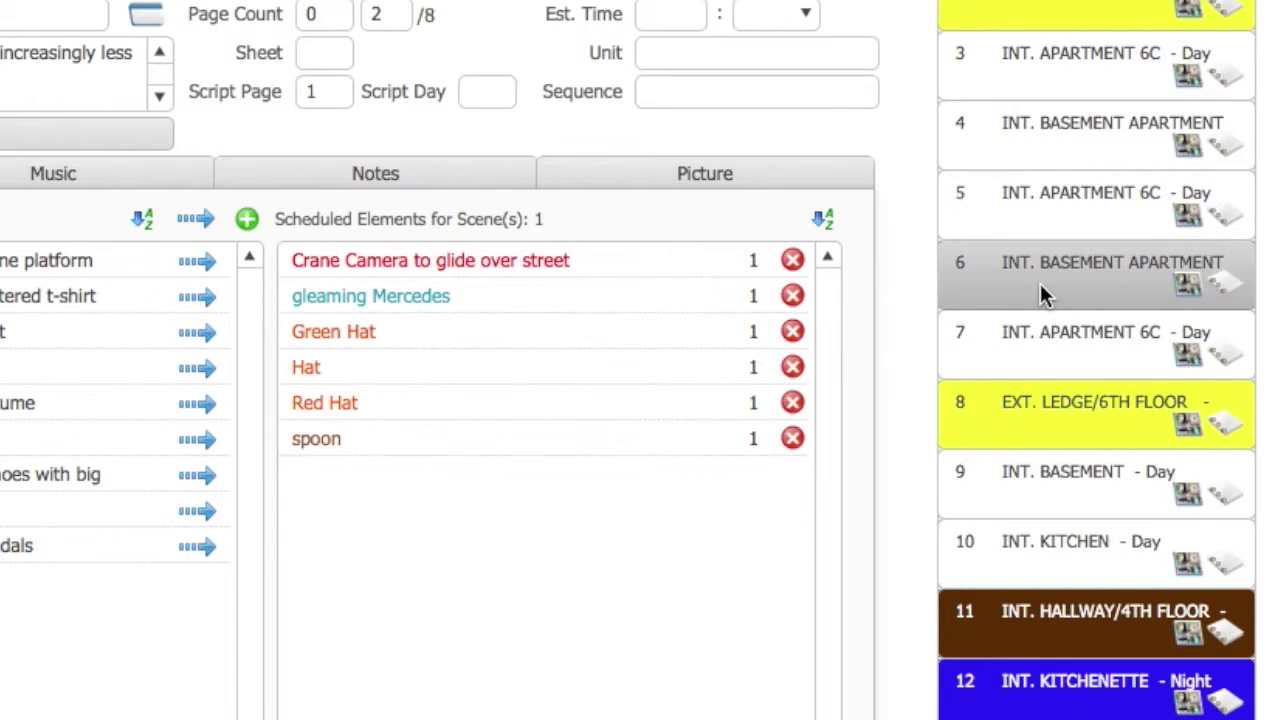
Reopen the sort criteria choices for scene 1's scheduled elements.
click(822, 219)
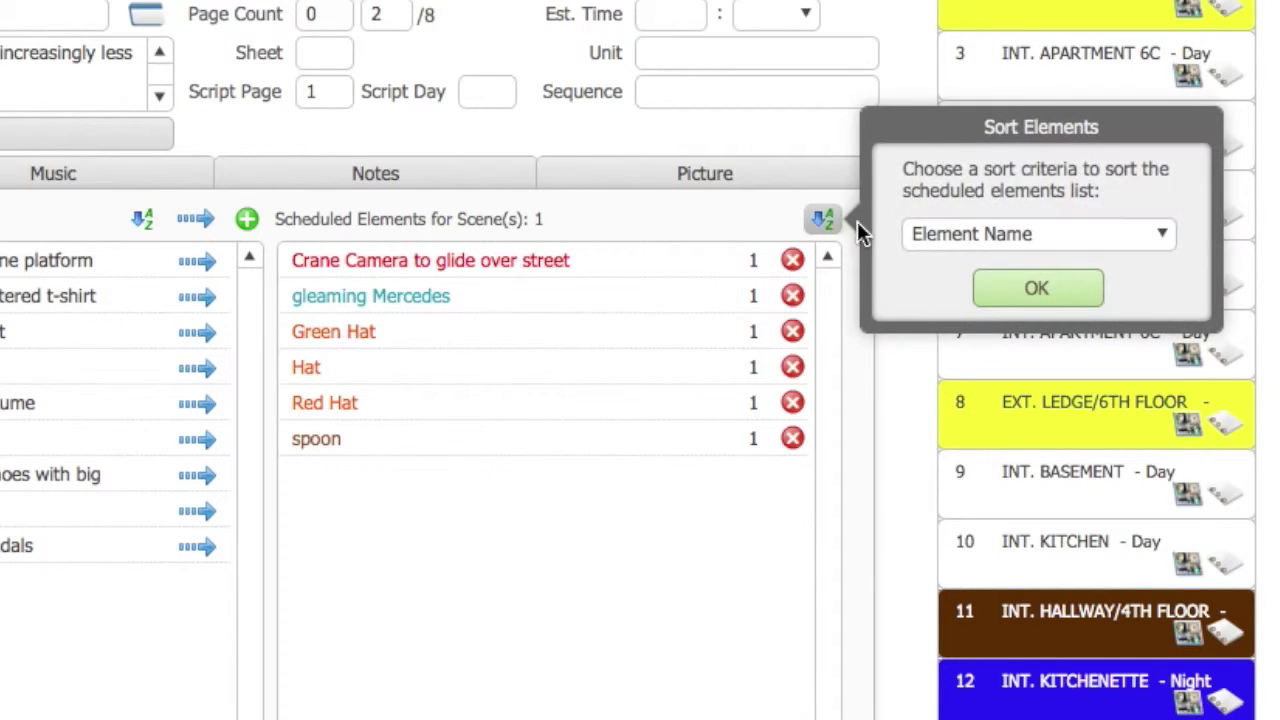
click(935, 240)
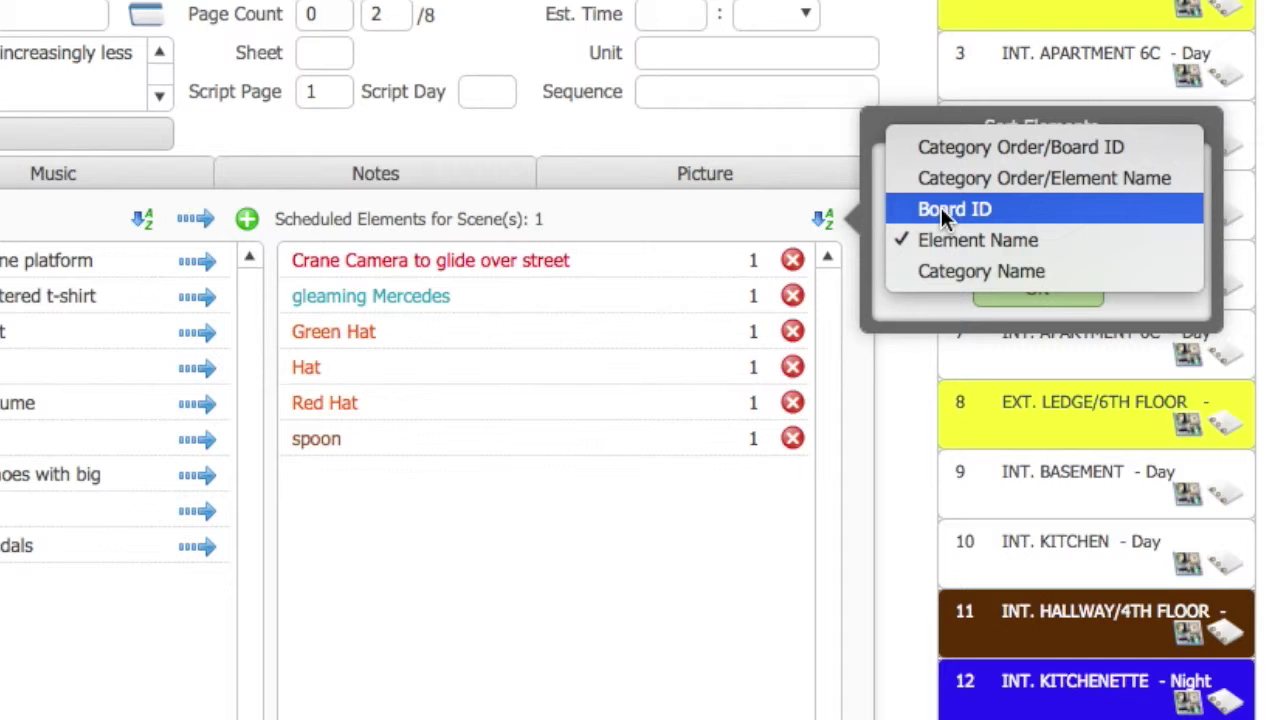